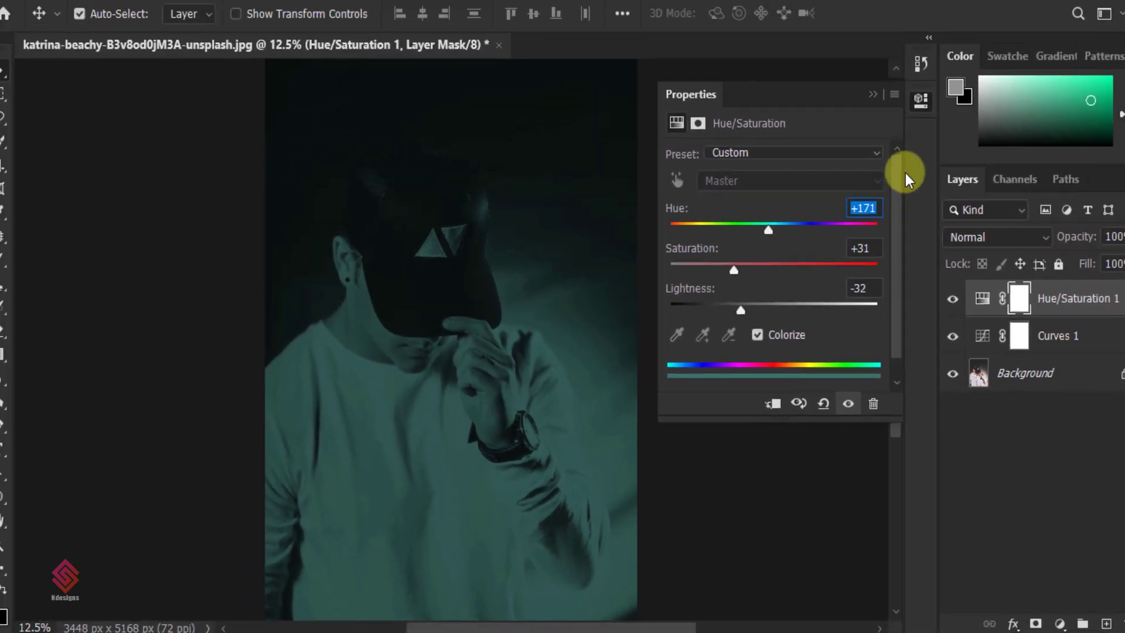
Reset the foreground and background colours with white as foreground, and add a new empty layer above Hue/Saturation 1
left_click(850, 115)
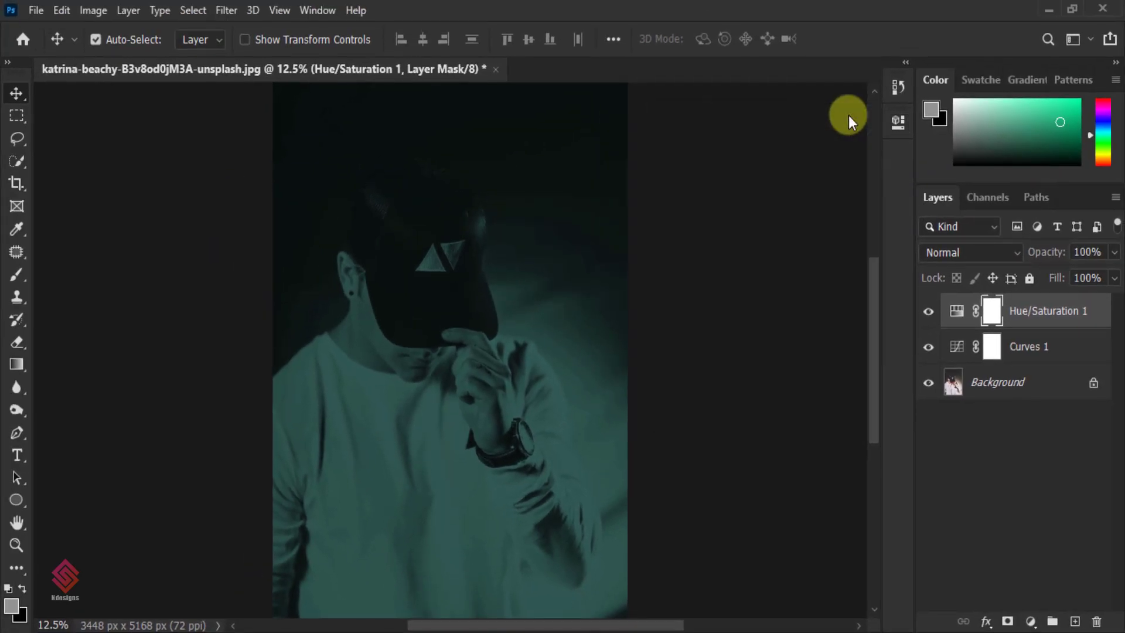
key("d")
left_click(1075, 621)
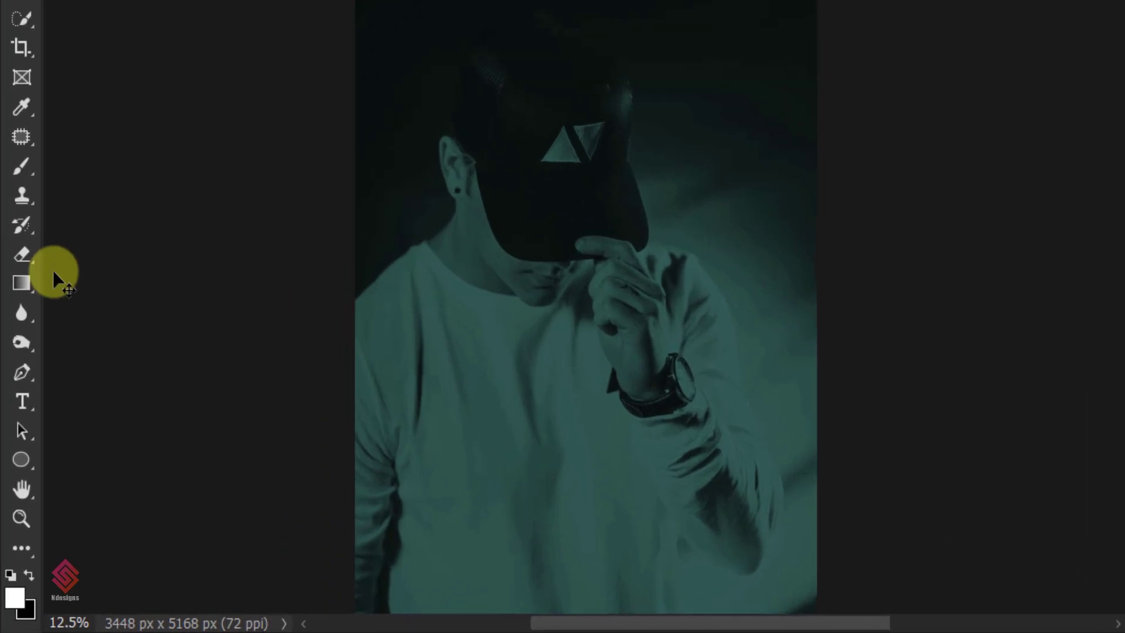
Set up the Brush tool with the Hard Round tip at a size of 30 px
left_click(17, 274)
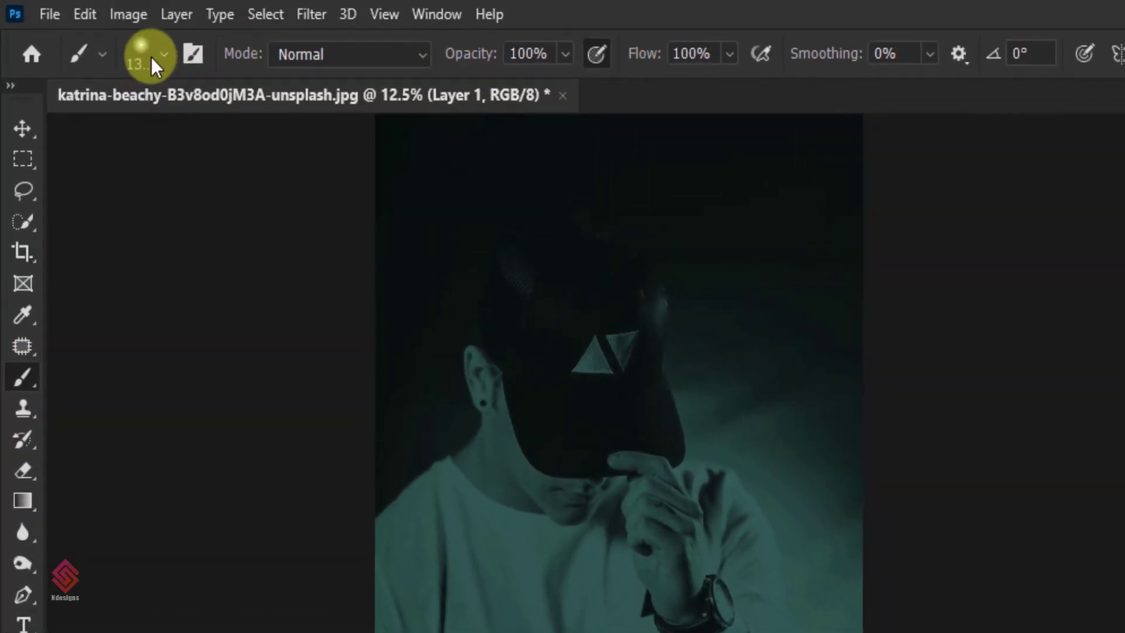
left_click(151, 57)
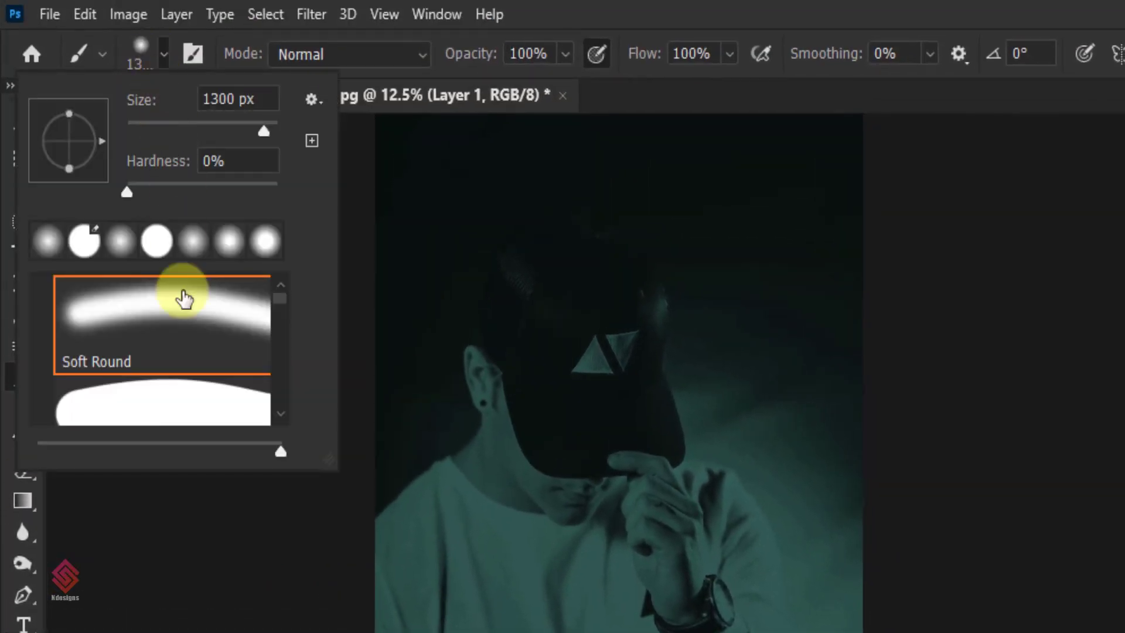
left_click(168, 410)
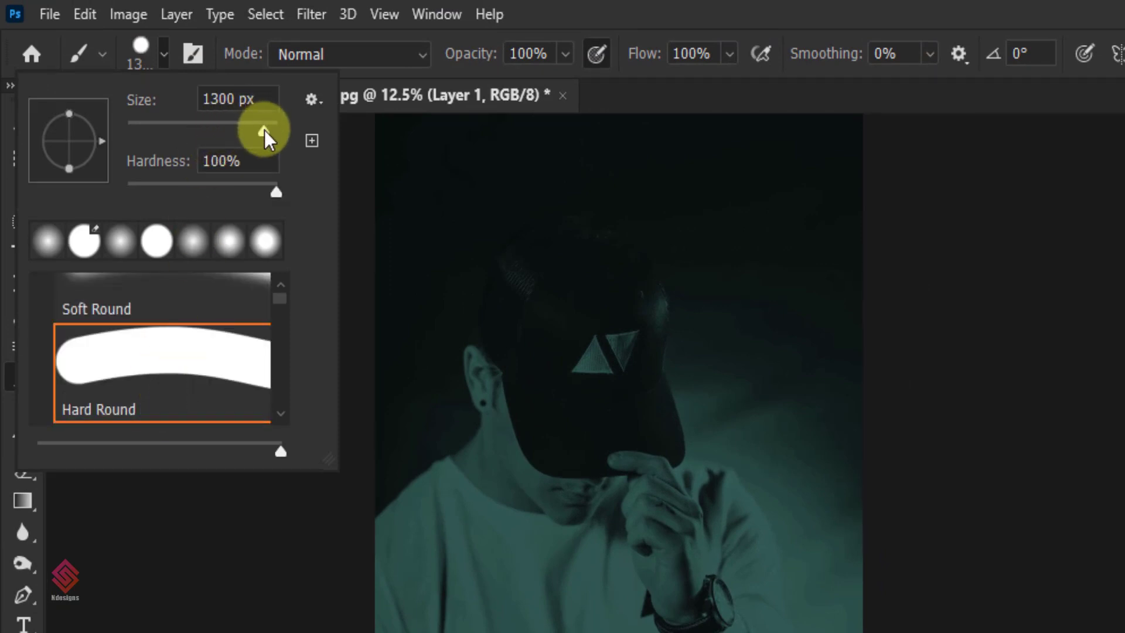
left_click_drag(263, 132, 155, 132)
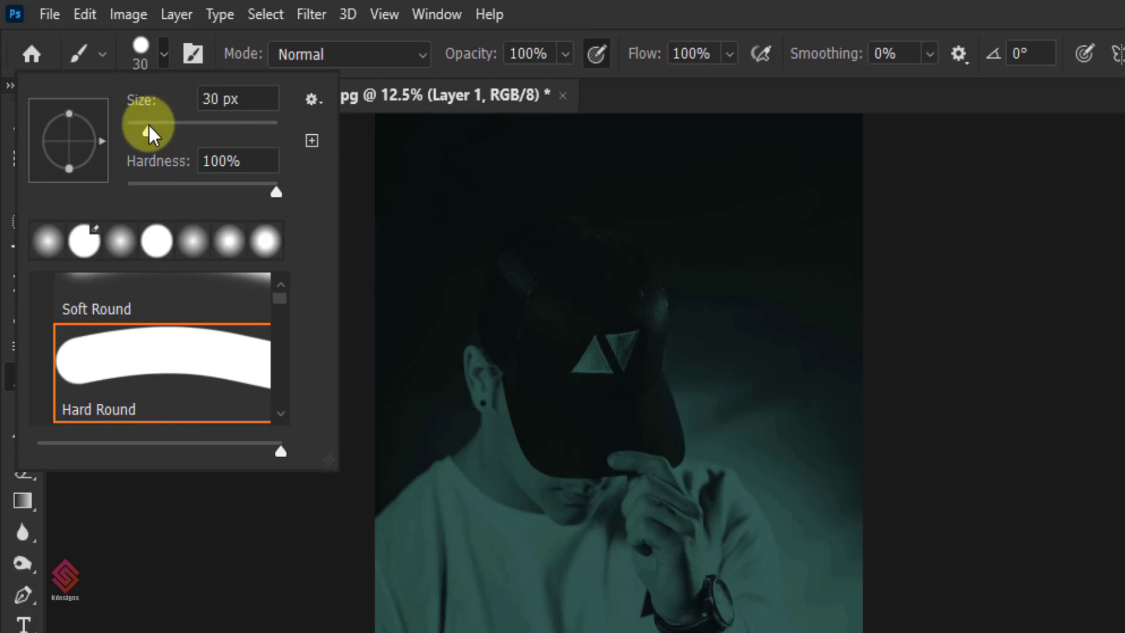
left_click_drag(151, 135, 151, 133)
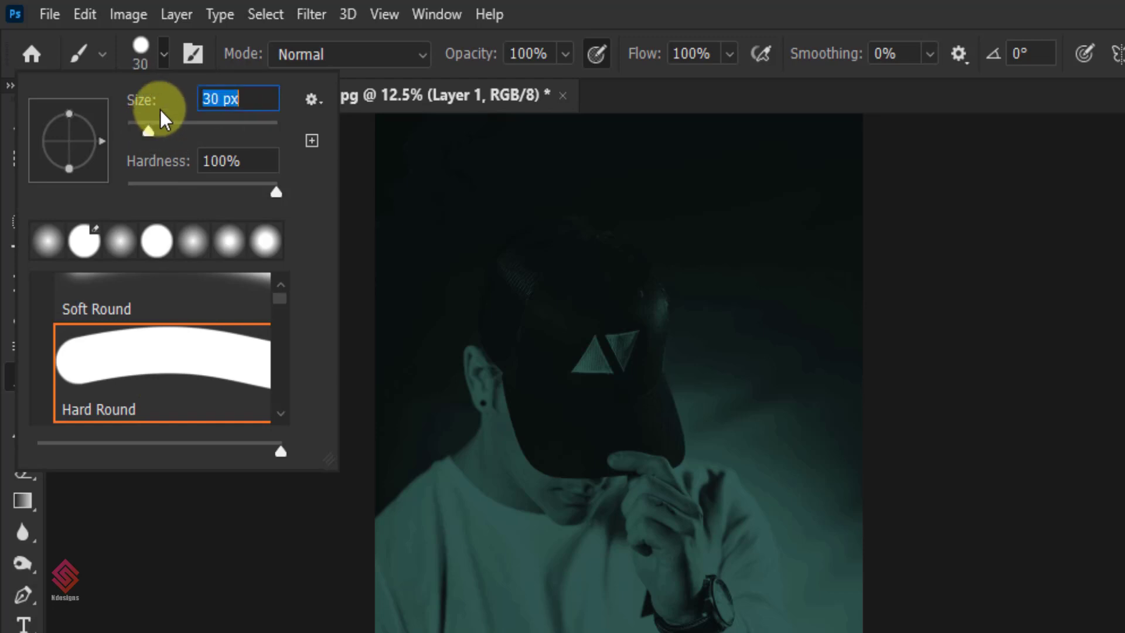
left_click(164, 55)
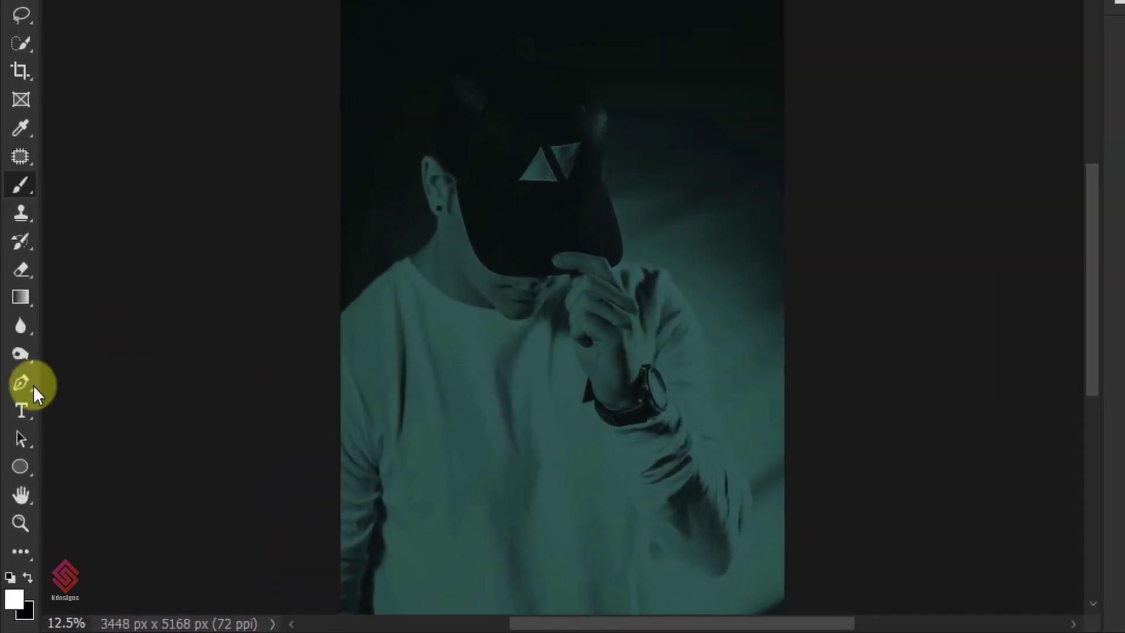
Ready the Pen tool in Path mode with its path operation chosen, and hide the Hue/Saturation 1 and Curves 1 layers
left_click(23, 385)
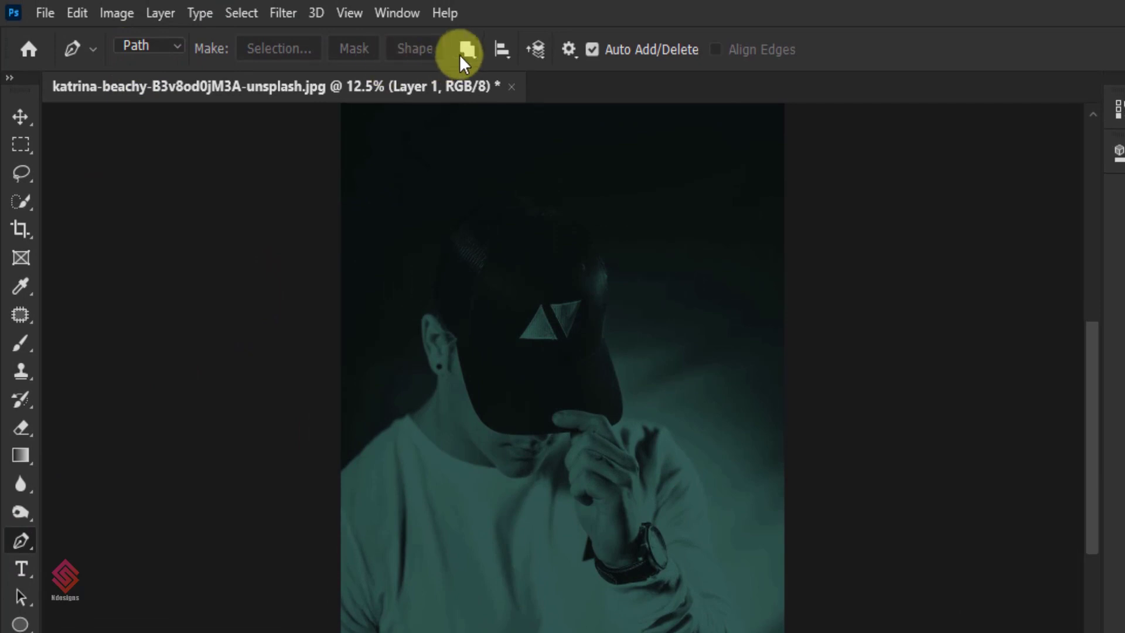
left_click(463, 52)
left_click(501, 98)
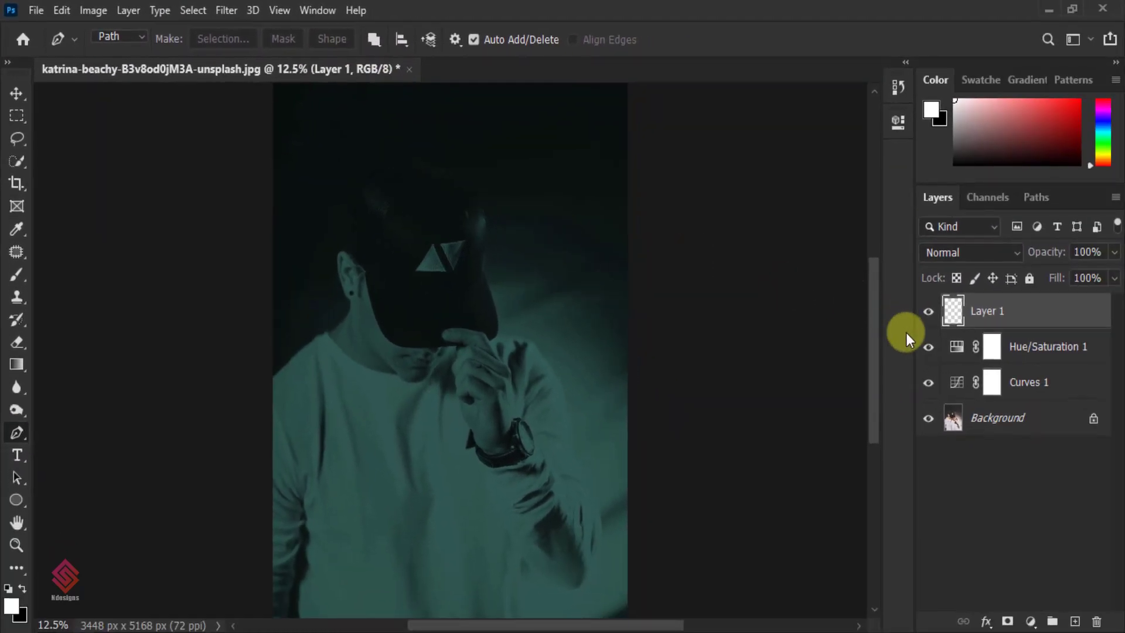
left_click(927, 347)
left_click(929, 385)
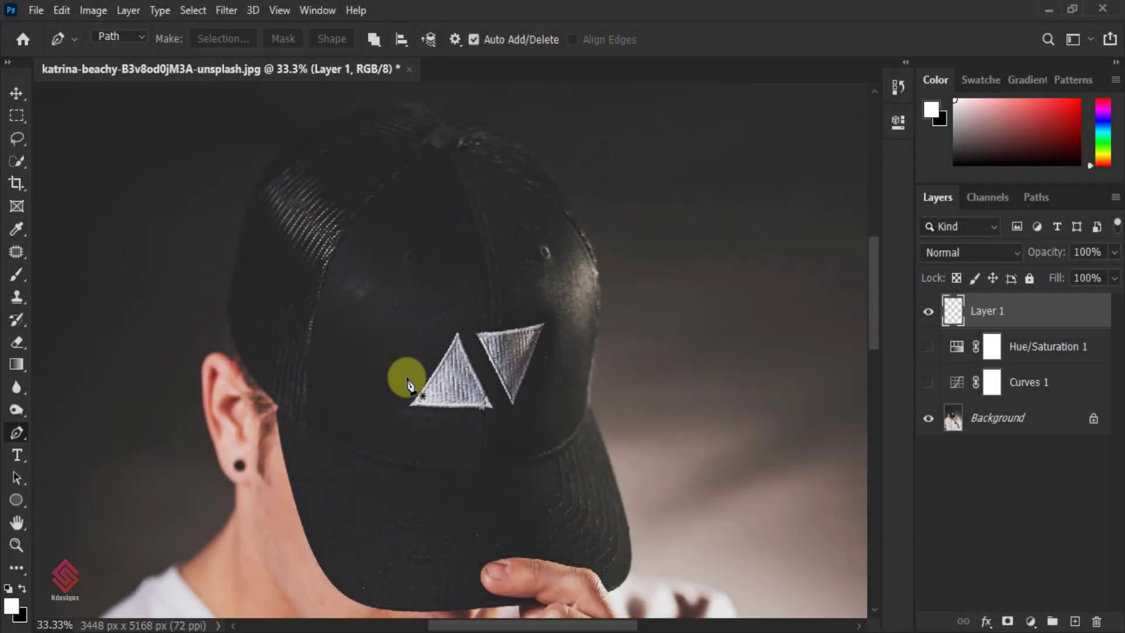
Trace a closed curved path around the crown of the cap, following its lower edge along the brim
left_click(278, 407)
left_click_drag(226, 306, 227, 261)
left_click_drag(405, 104, 564, 113)
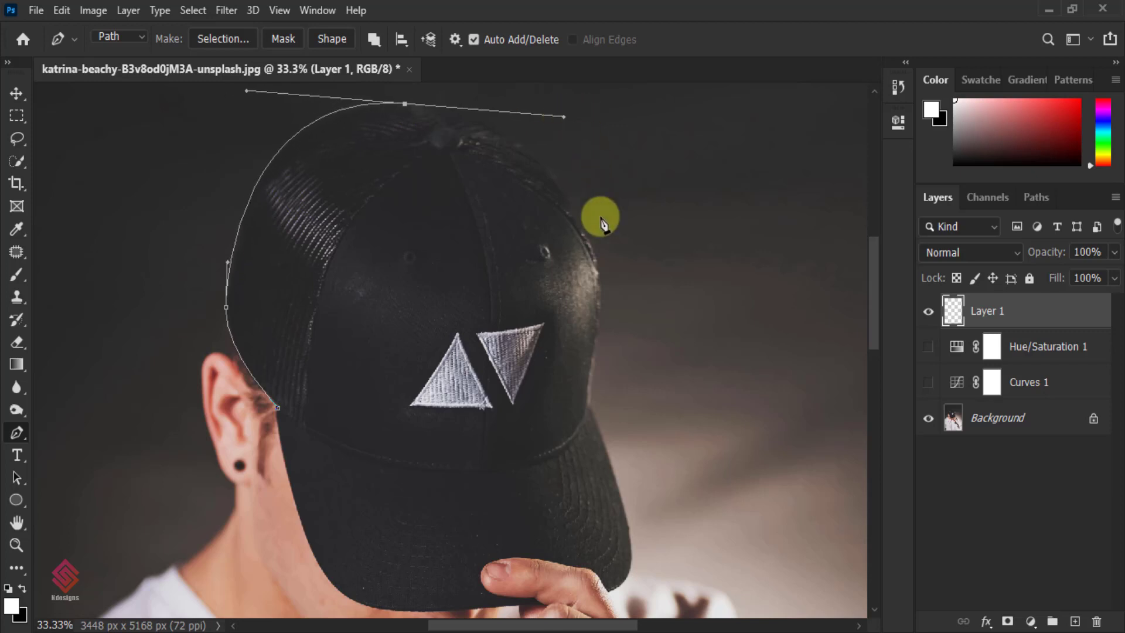
left_click_drag(594, 260, 603, 294)
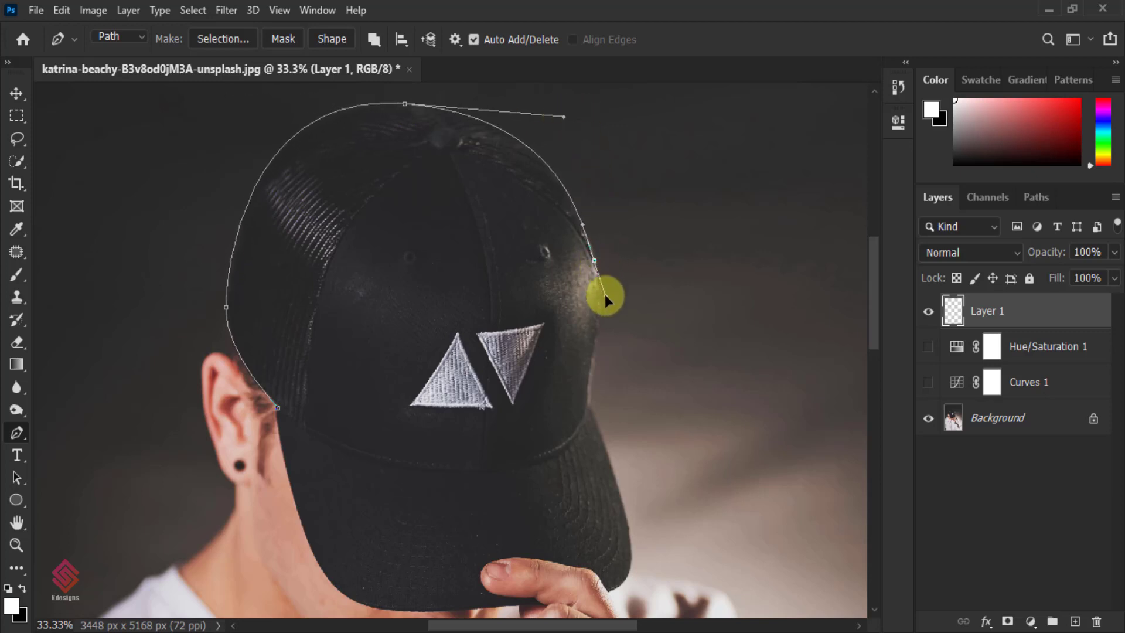
left_click_drag(587, 404, 586, 419)
left_click_drag(481, 470, 387, 471)
left_click(278, 408)
key("Escape")
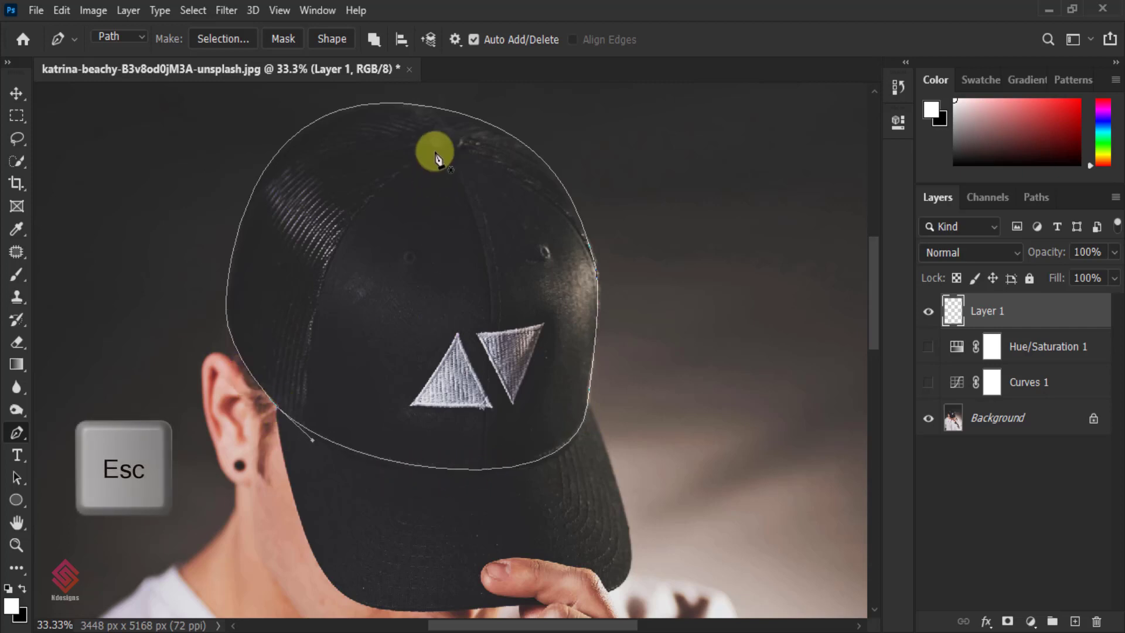
Trace the cap's left front seam as a separate curved path from the top button down to the brim line
scroll(447, 161, "up", 1)
left_click_drag(872, 310, 872, 308)
left_click(430, 133)
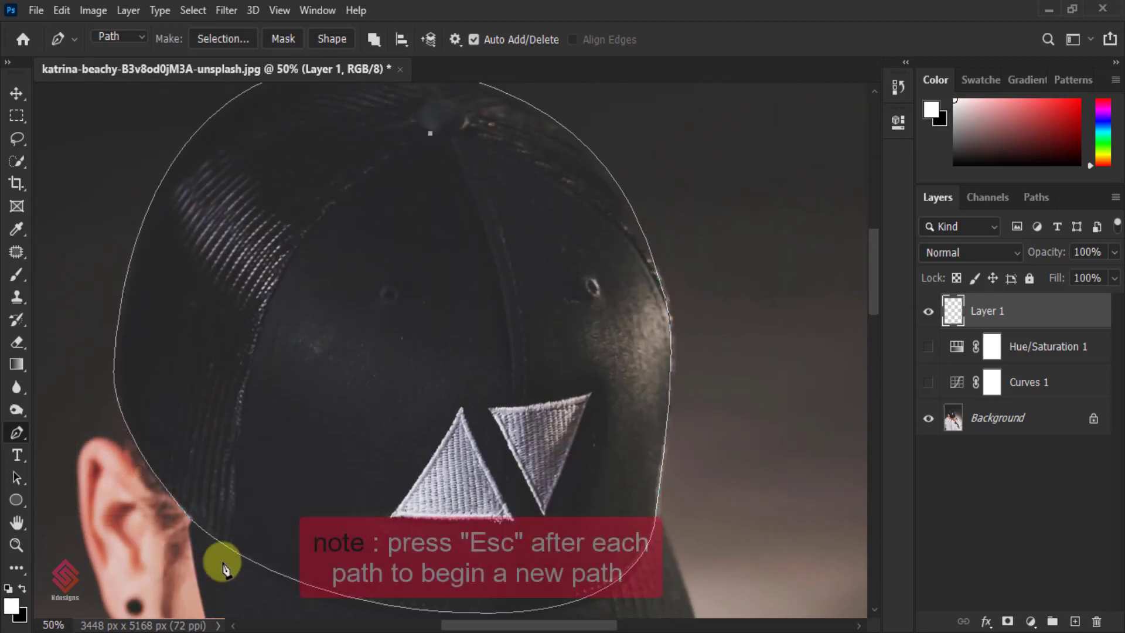
left_click_drag(231, 547, 301, 511)
key("ctrl+minus")
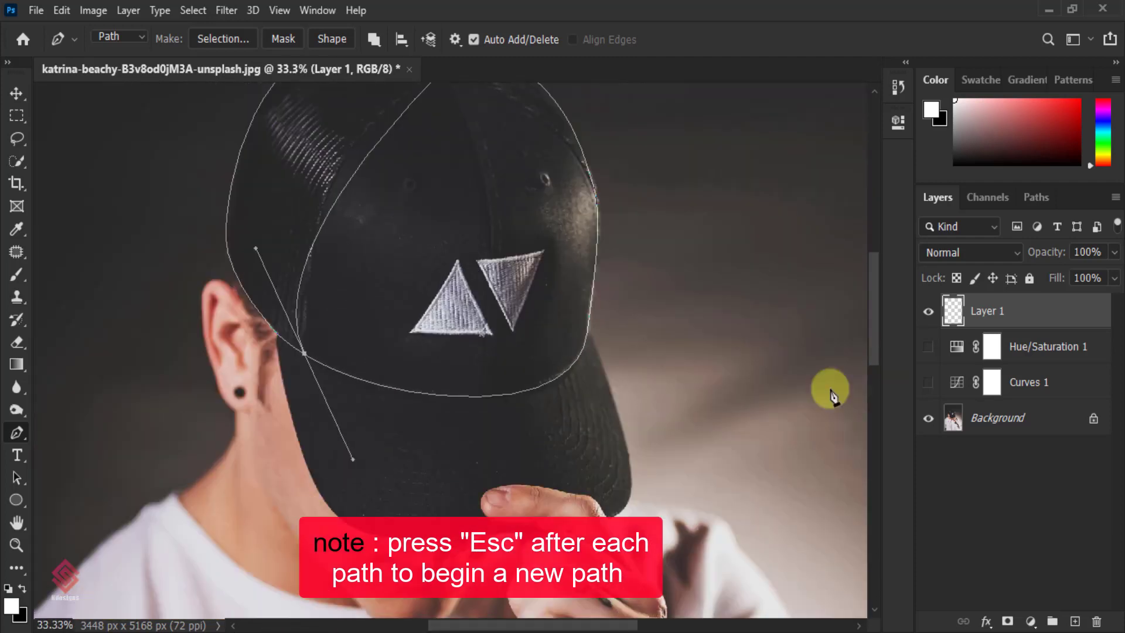
left_click_drag(873, 346, 873, 329)
key("ctrl+z")
left_click_drag(304, 432, 319, 617)
key("Escape")
Trace the left side seam and the front centre seam as separate paths from the top button to the crown outline
left_click_drag(873, 343, 873, 333)
left_click(427, 164)
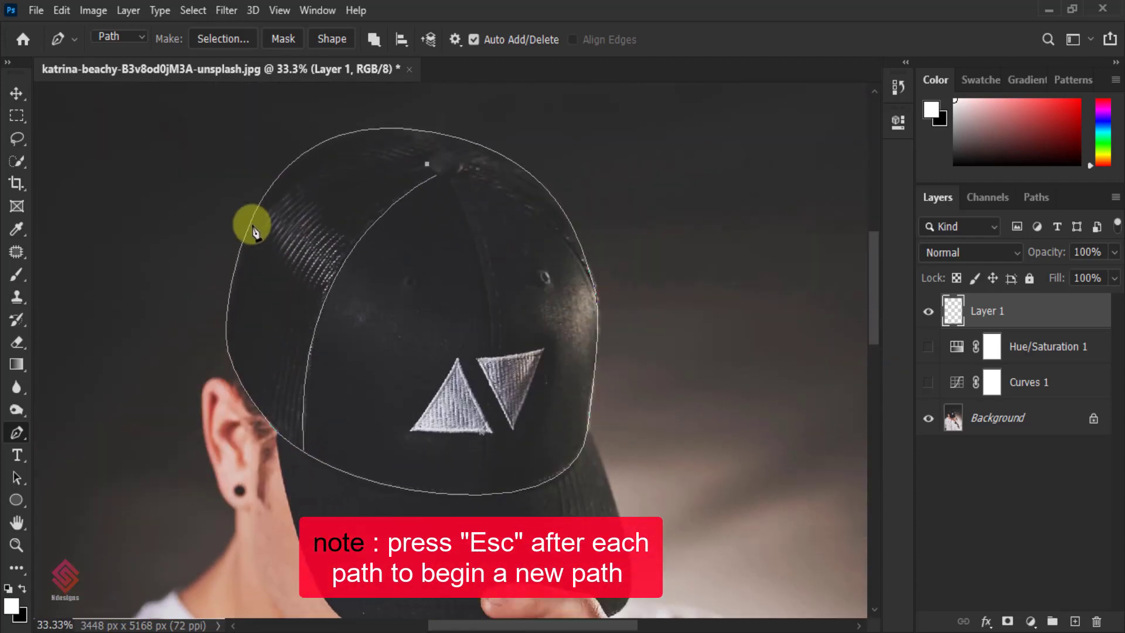
key("Escape")
left_click(450, 178)
left_click_drag(496, 354, 485, 430)
key("Escape")
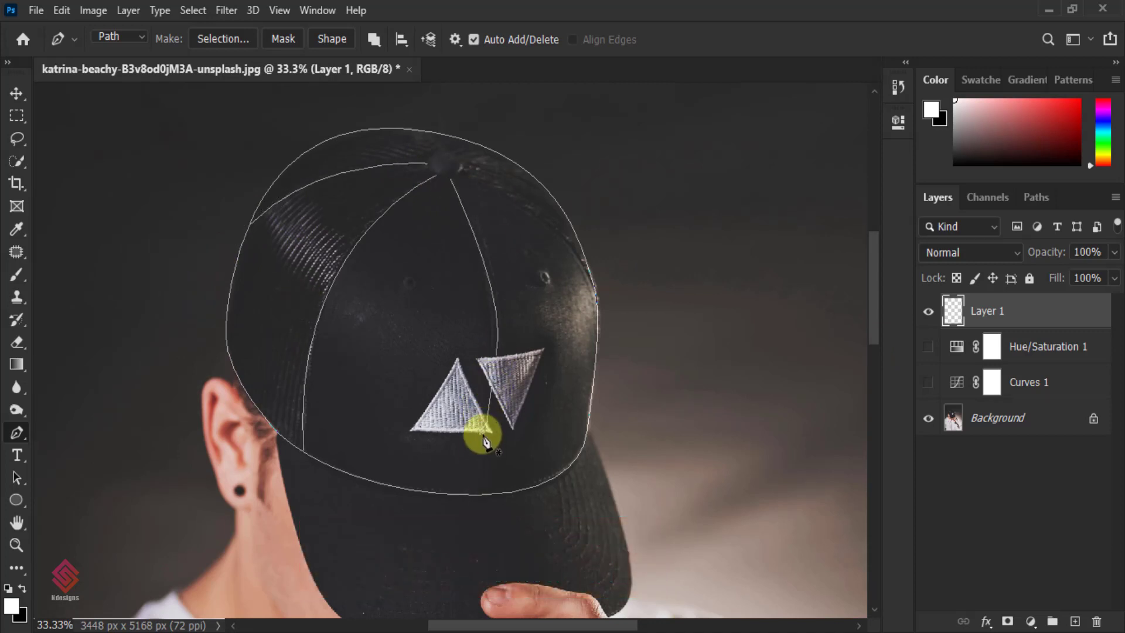
left_click(482, 434)
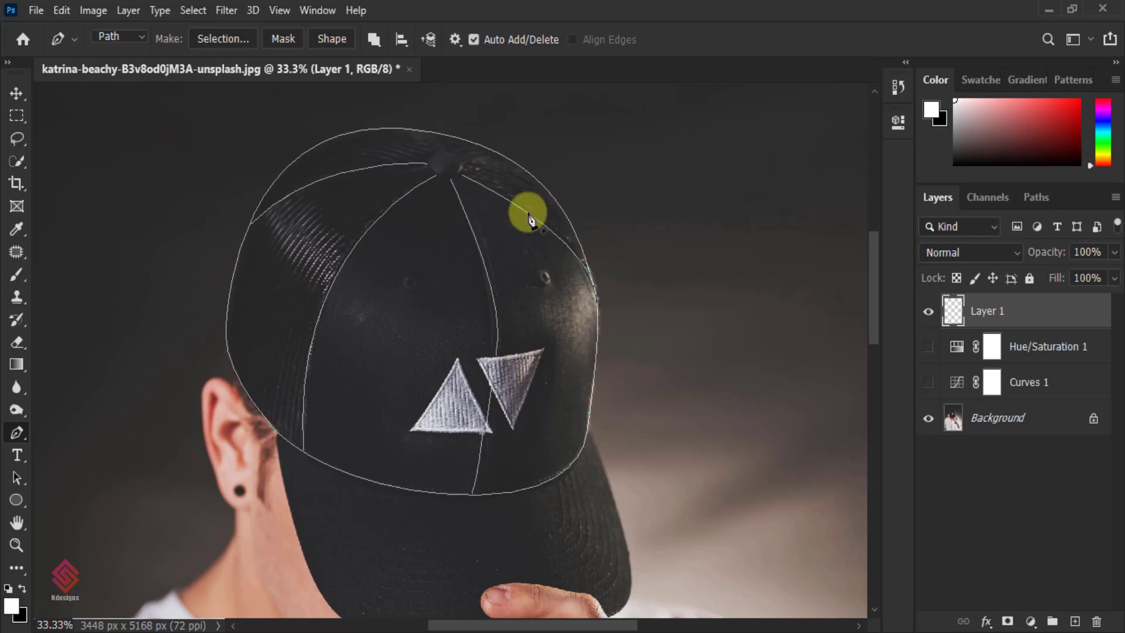
Trace the right side seams and the short rear seams from the top button to the crown outline
left_click(464, 162)
left_click_drag(555, 199, 565, 205)
left_click_drag(439, 161, 490, 145)
left_click(453, 154)
left_click(539, 231, "ctrl")
Adjust the outer end anchor of the left side seam so it sits on the crown outline
key("ctrl+plus")
left_click_drag(875, 307, 875, 271)
left_click_drag(596, 626, 560, 630)
scroll(406, 397, "up", 1)
left_click(383, 322, "ctrl")
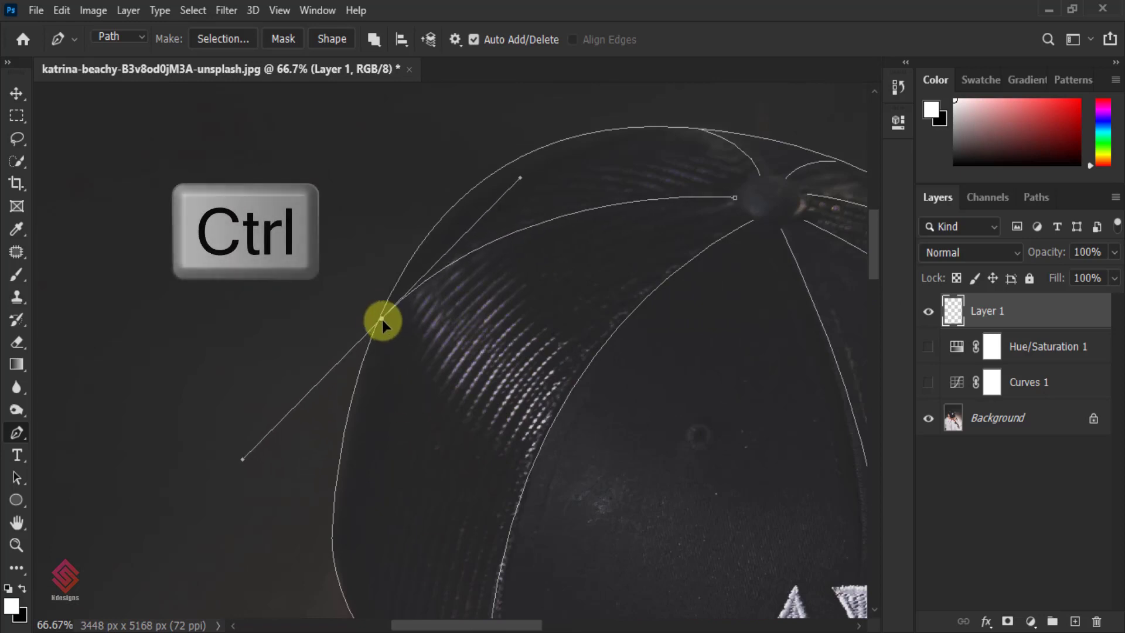
left_click_drag(383, 323, 379, 322)
left_click(581, 396, "ctrl")
Trace a closed oval path around the button on top of the cap
left_click_drag(481, 625, 530, 625)
left_click(503, 179)
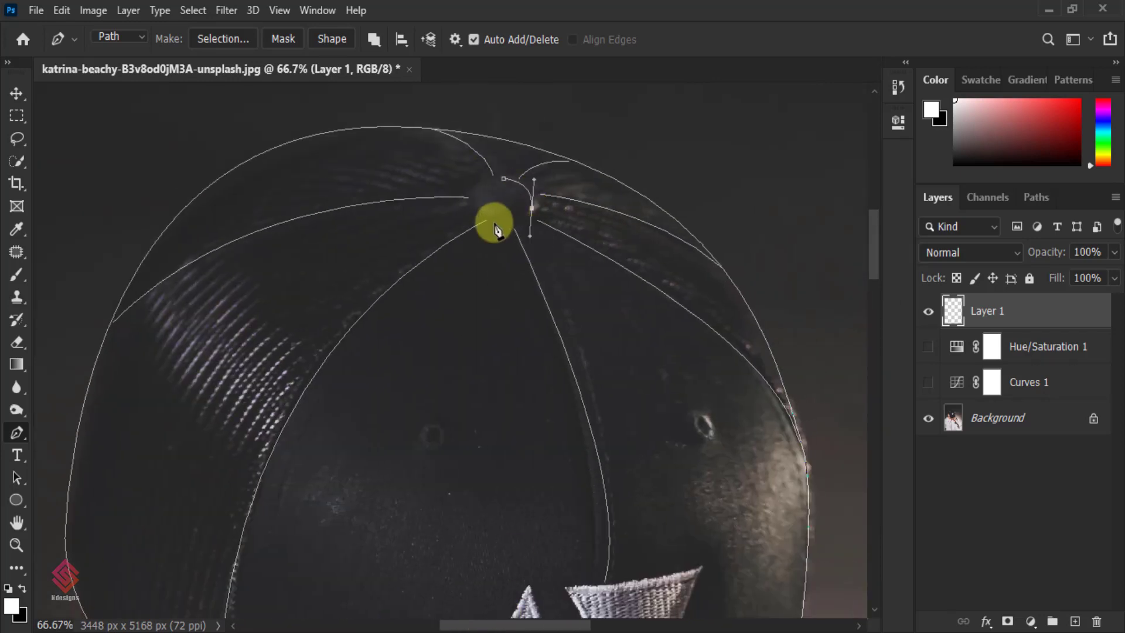
left_click_drag(491, 225, 459, 220)
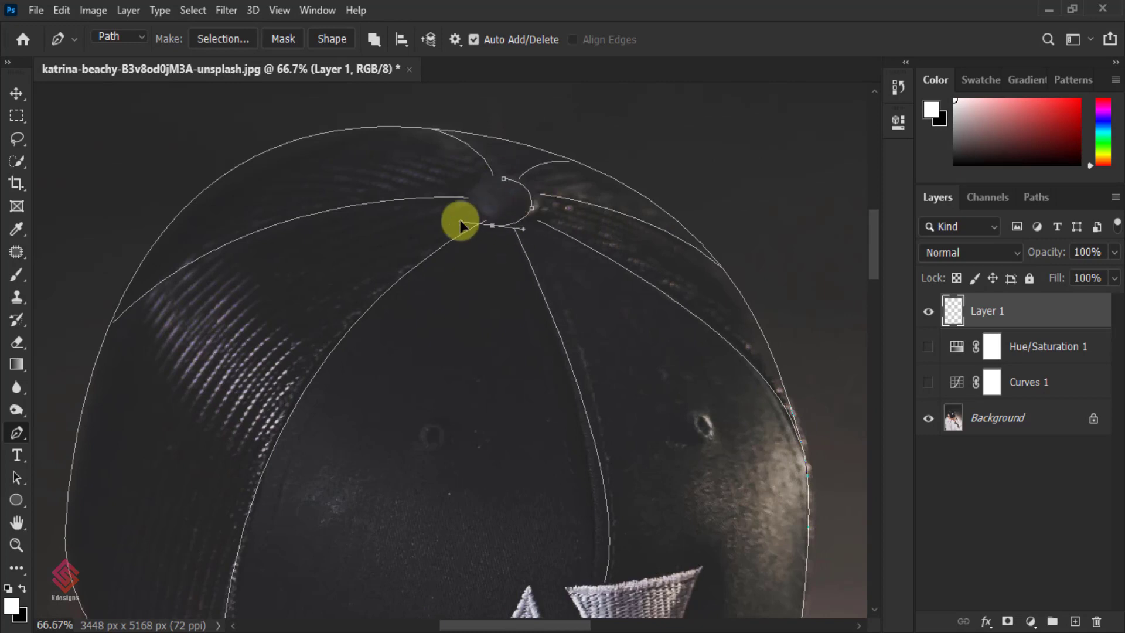
left_click(475, 182)
key("ctrl+minus")
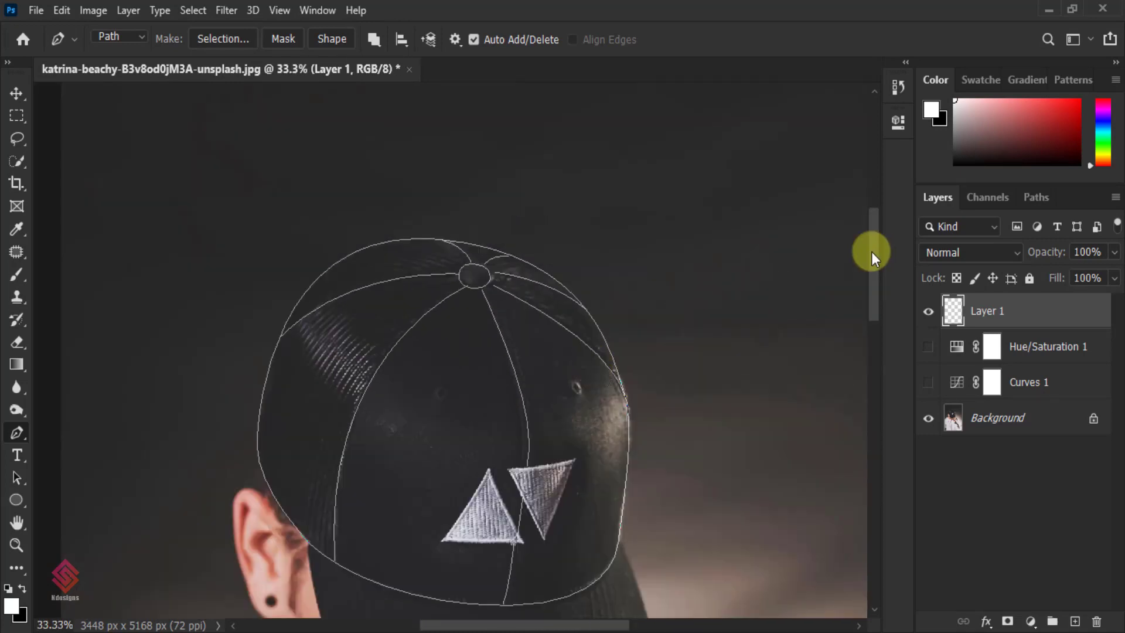
Move the inner end anchors of the seam paths onto the outline of the top button
key("ctrl+plus")
left_click_drag(543, 194, 528, 219)
left_click(588, 249, "ctrl")
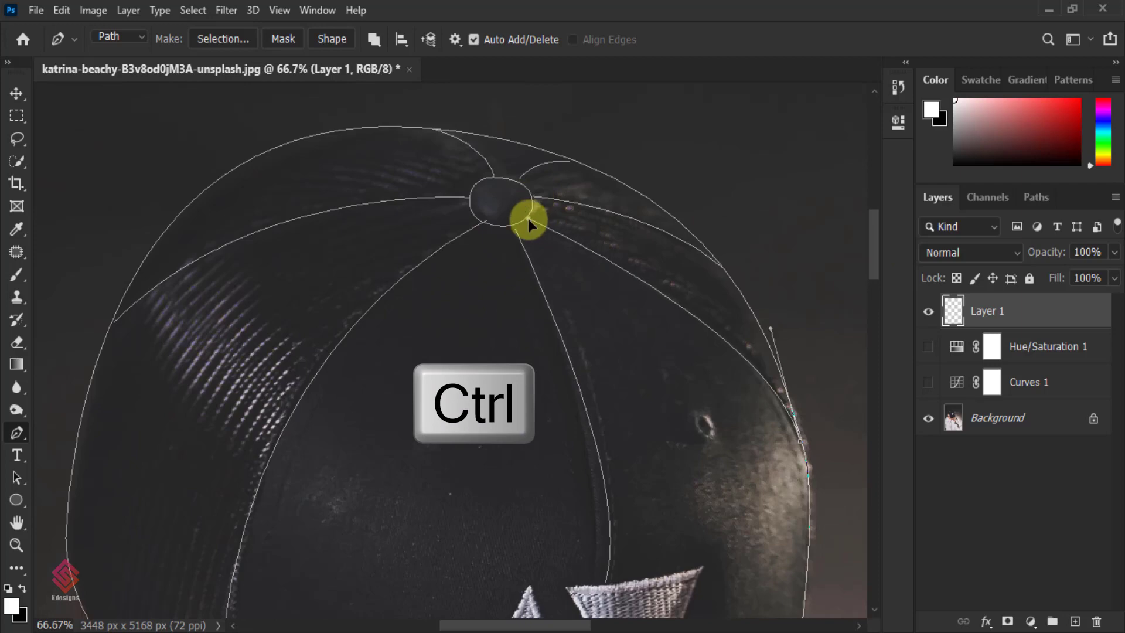
left_click(642, 377, "ctrl")
left_click(508, 288, "ctrl")
Trace a closed path around the inverted triangle of the cap's logo
left_click_drag(875, 264, 876, 302)
key("ctrl+minus")
key("ctrl+minus")
left_click(576, 305)
left_click(545, 385)
left_click(508, 315)
left_click(576, 305)
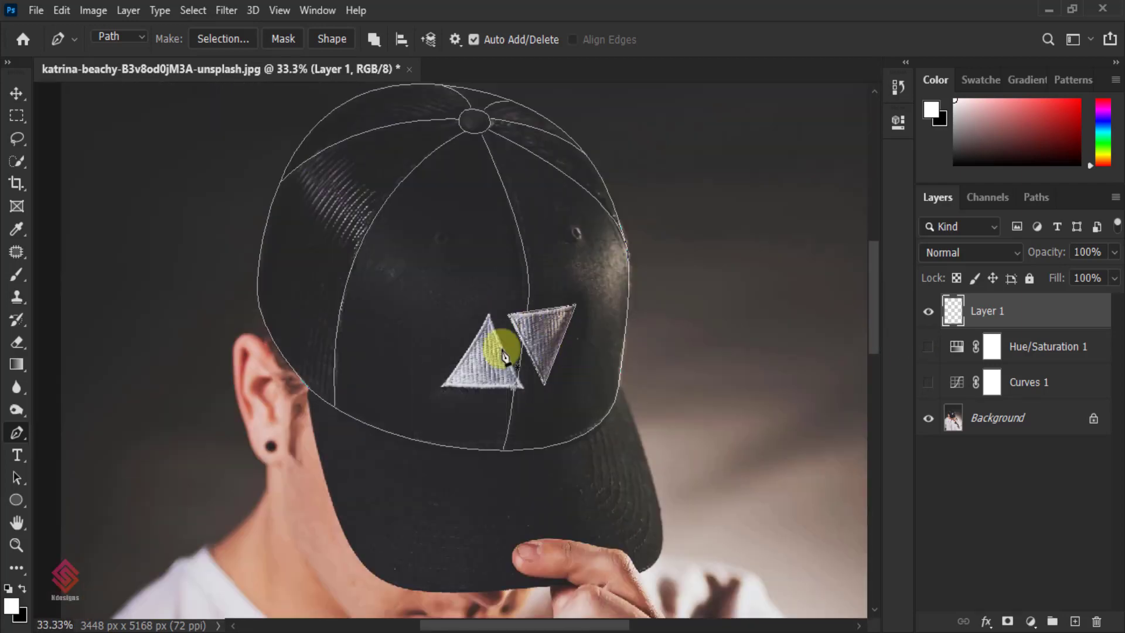
Trace a closed path around the upright triangle of the cap's logo
left_click(524, 387)
left_click(441, 386)
left_click(489, 315)
left_click(523, 387)
Trace the brim's lower and left edge from the fingers around to the crown outline near the ear
scroll(762, 328, "down", 4)
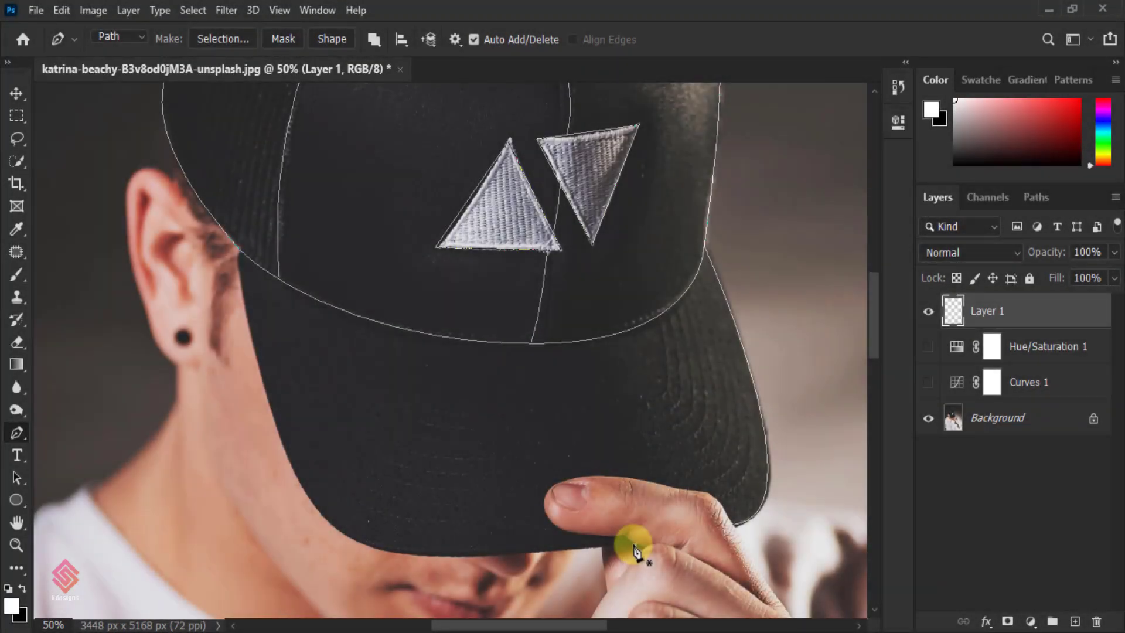
left_click_drag(329, 519, 233, 458)
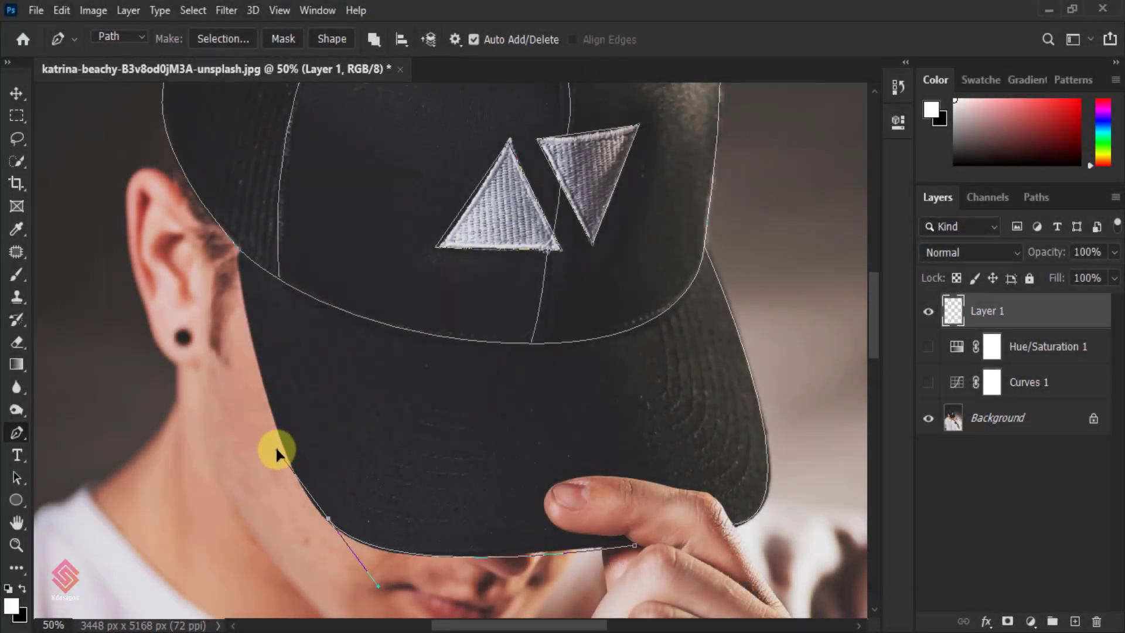
key("ctrl+minus")
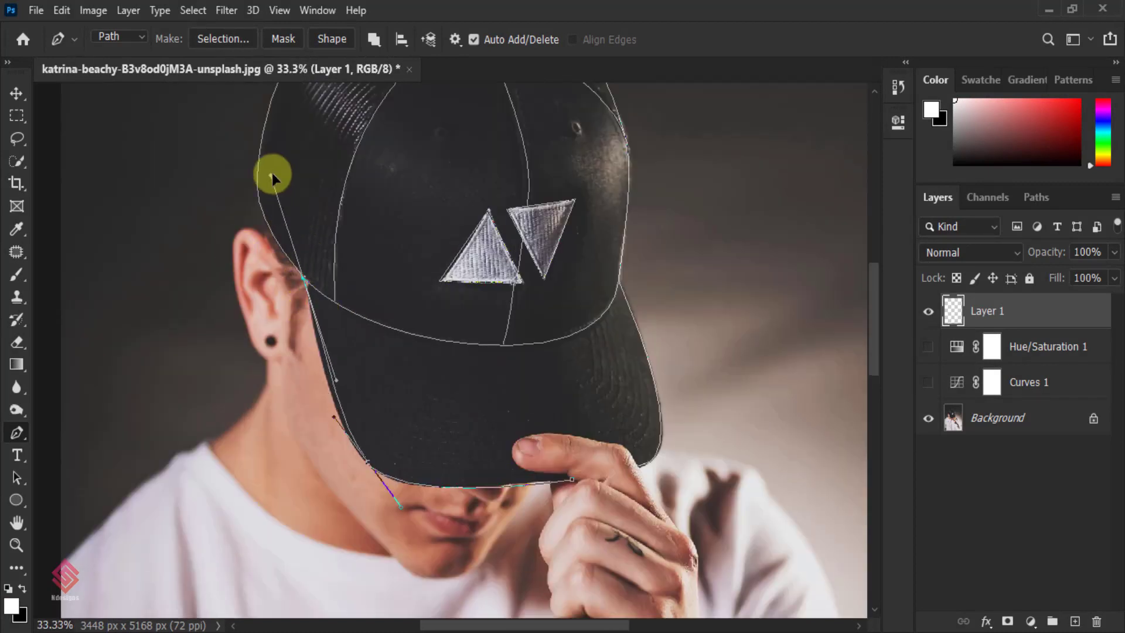
left_click_drag(272, 173, 279, 157)
key("Escape")
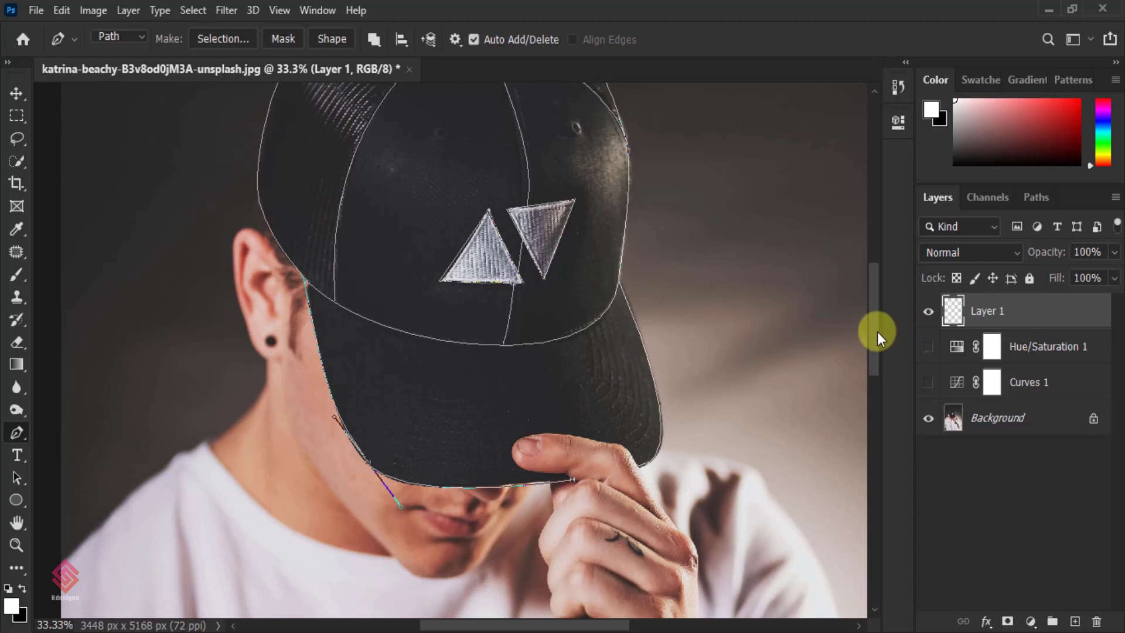
key("ctrl+minus")
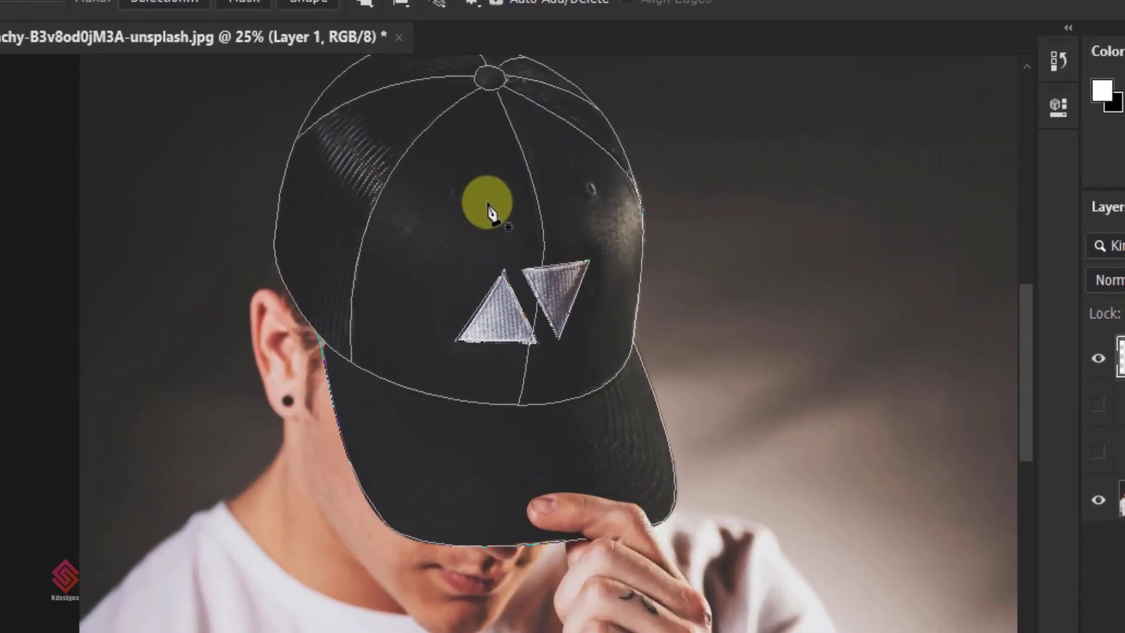
Stroke the cap paths on Layer 1 with the Brush, leaving Simulate Pressure off
right_click(467, 197)
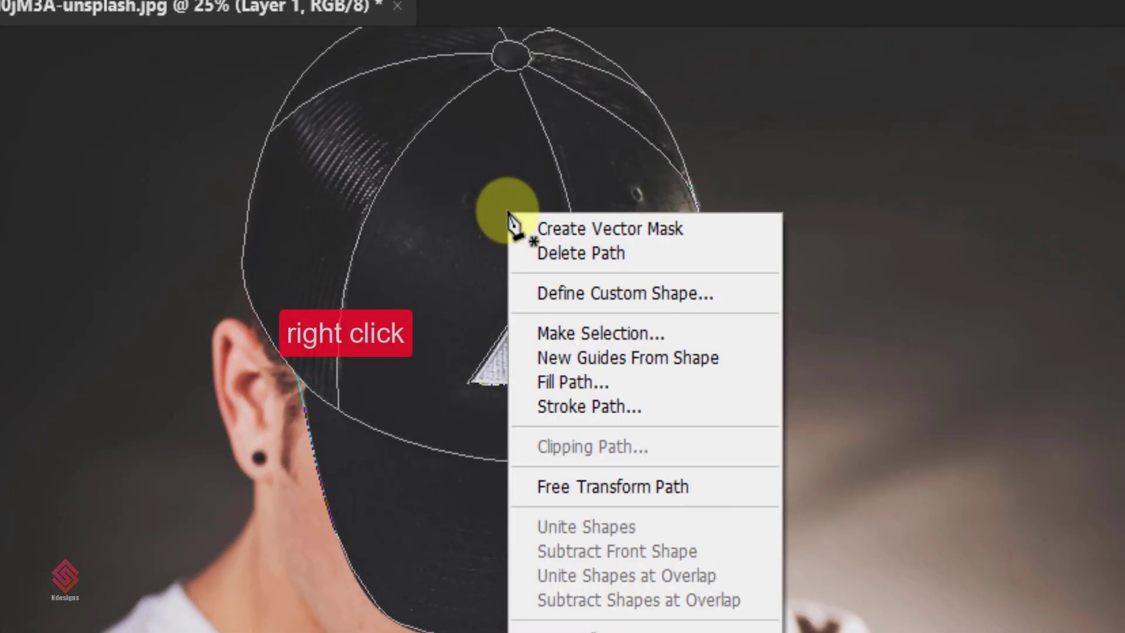
left_click(648, 406)
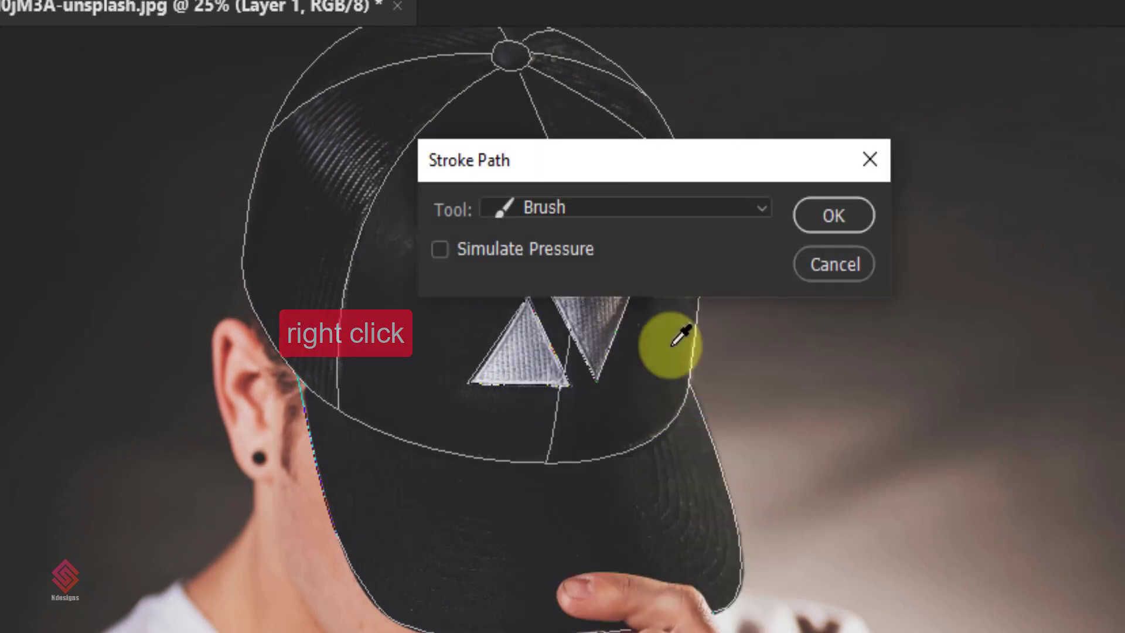
left_click(818, 216)
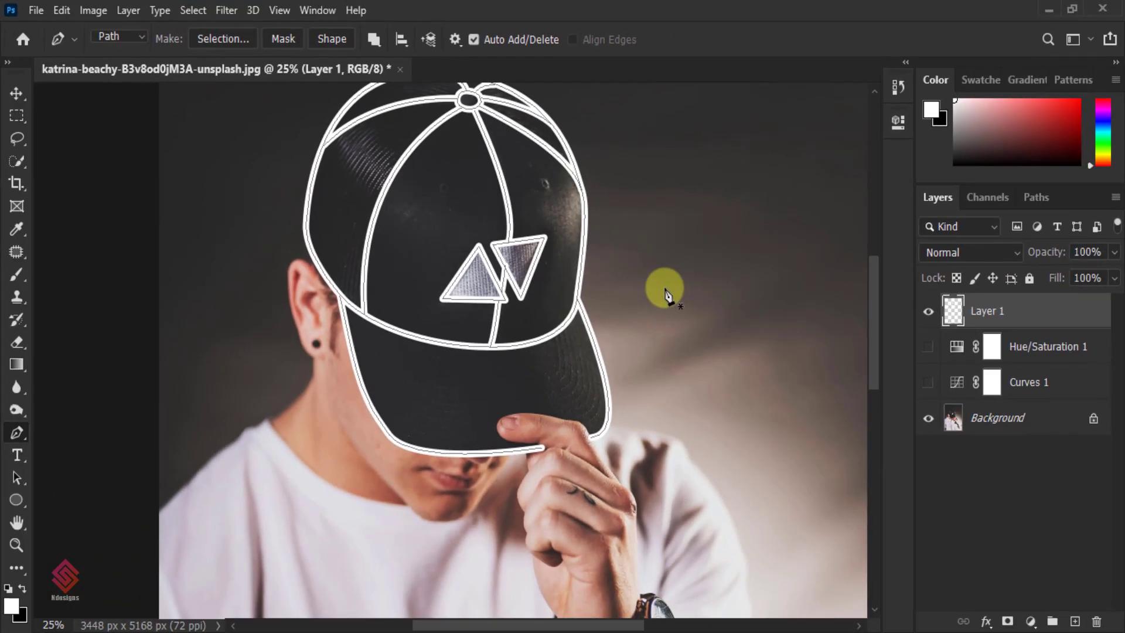
Convert the cap paths into a selection and deselect it
key("ctrl+minus")
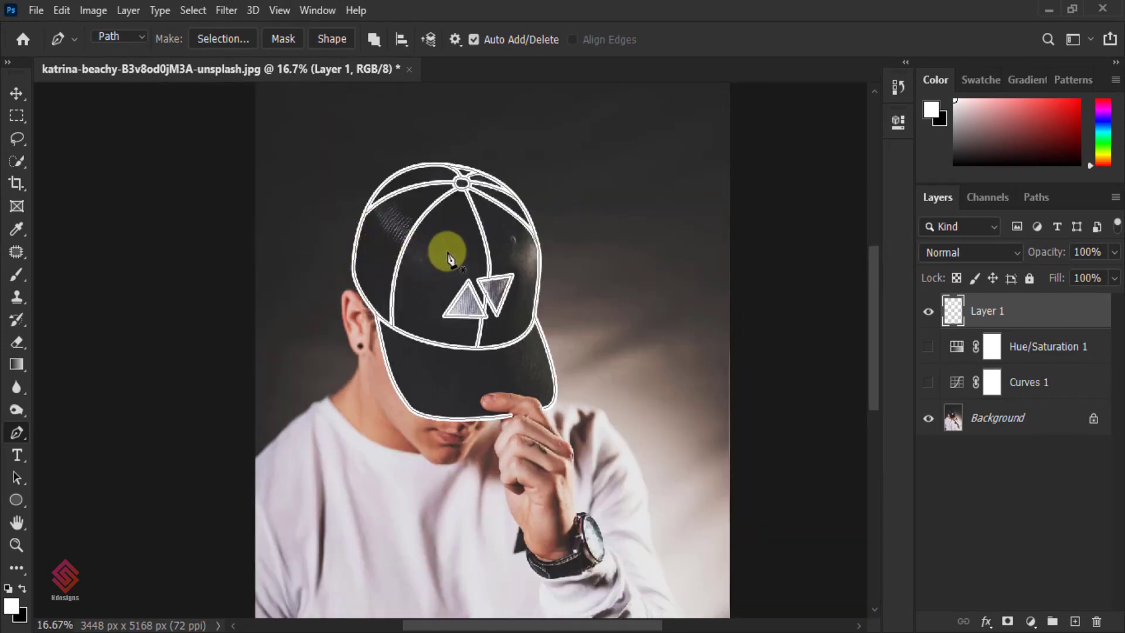
right_click(449, 256)
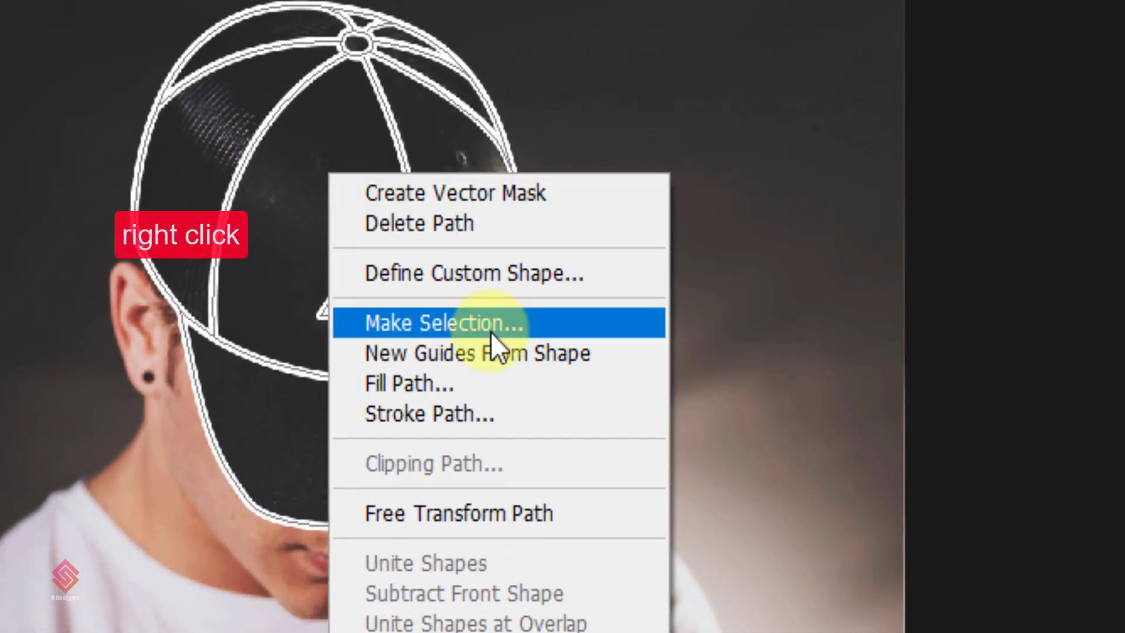
left_click(544, 214)
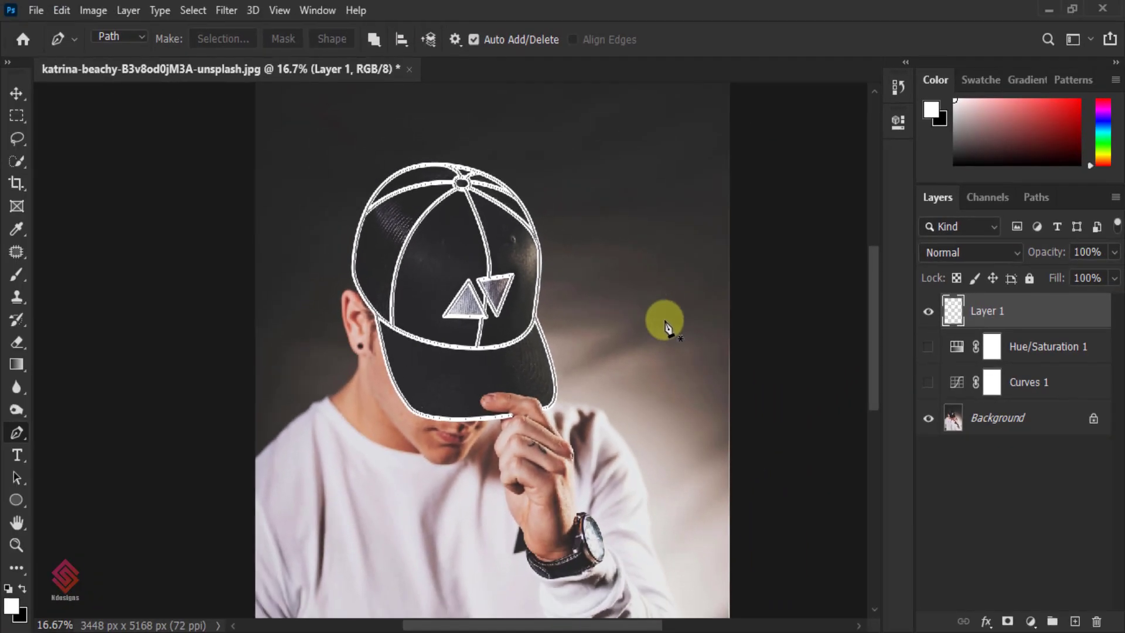
Show the Hue/Saturation 1 and Curves 1 adjustment layers again
left_click(928, 347)
left_click(929, 382)
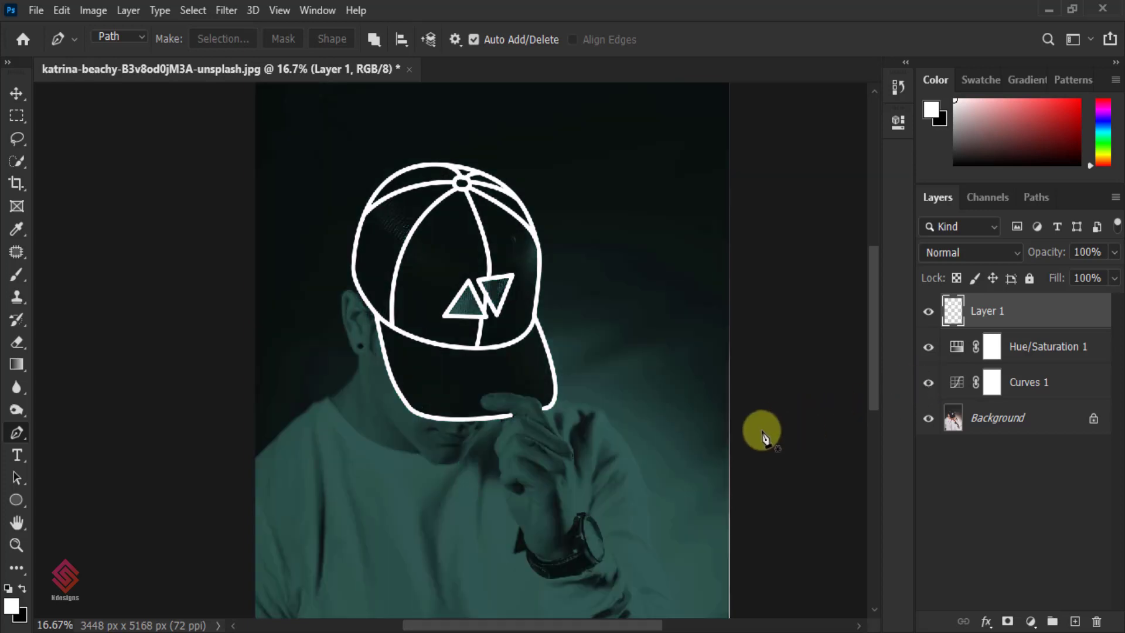
key("ctrl+minus")
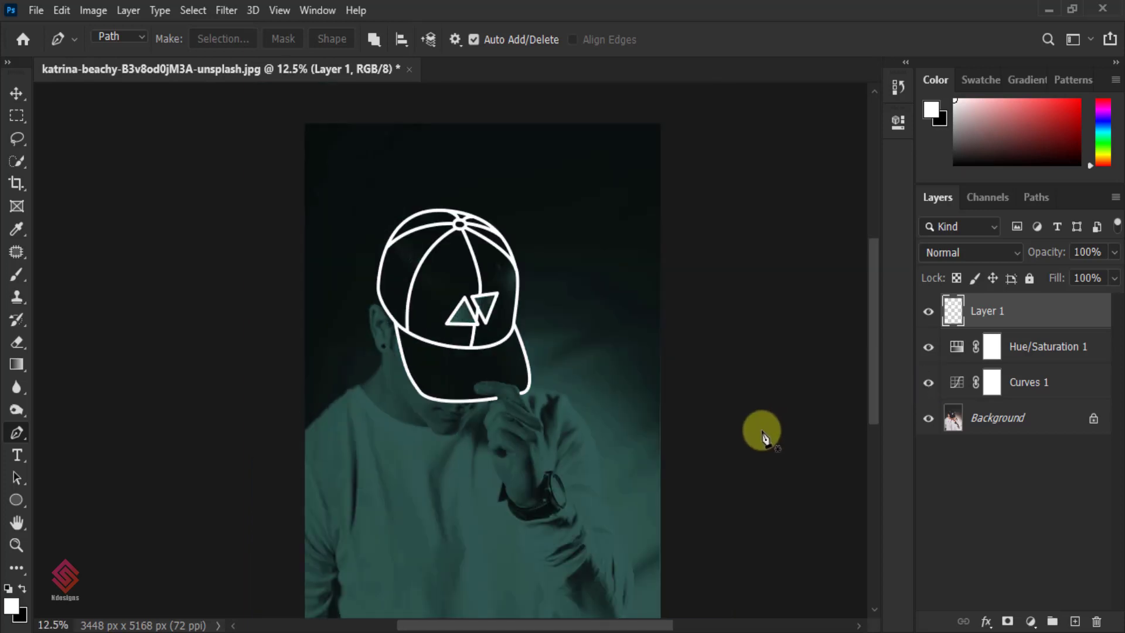
left_click_drag(873, 410, 876, 441)
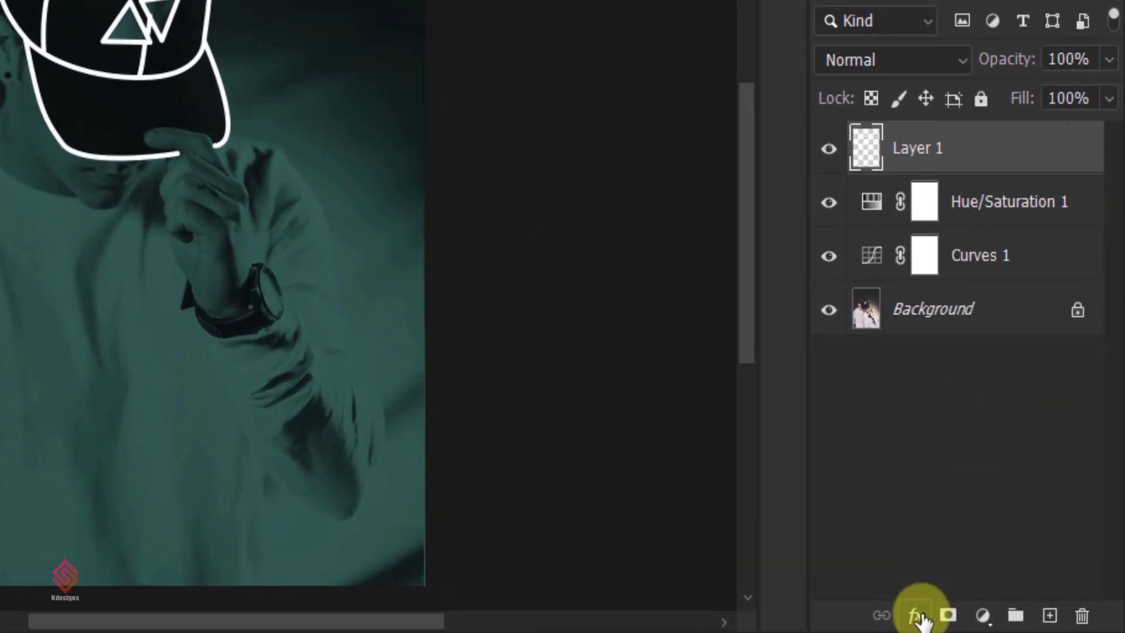
Add an Outer Glow effect to Layer 1, keeping the cap in view beside the effect's settings
left_click(986, 621)
left_click(1004, 353)
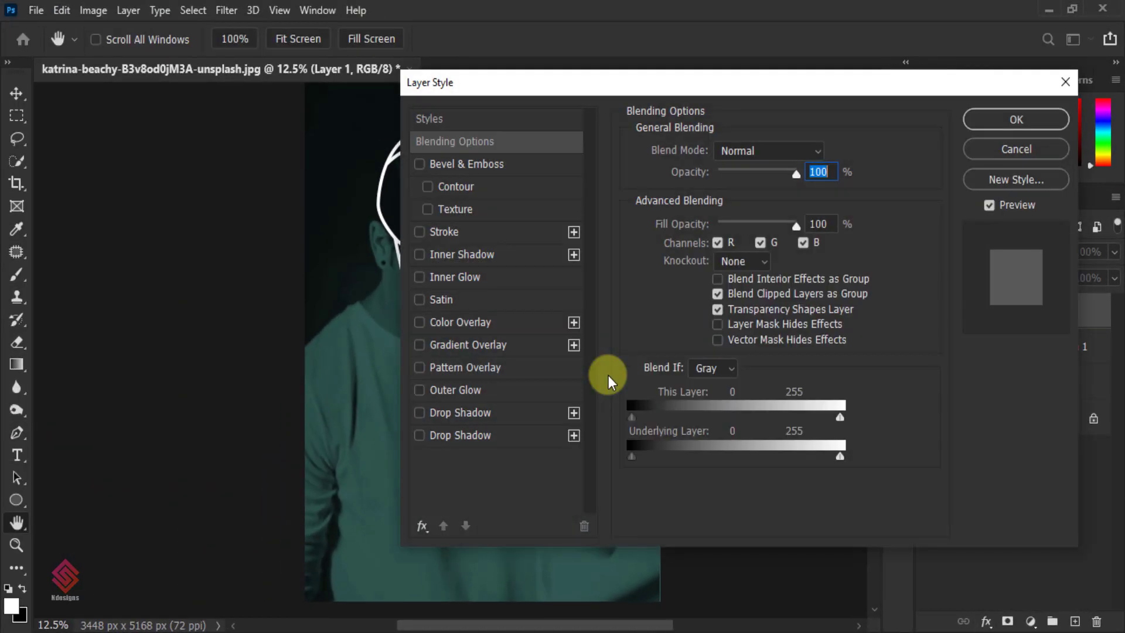
left_click(510, 386)
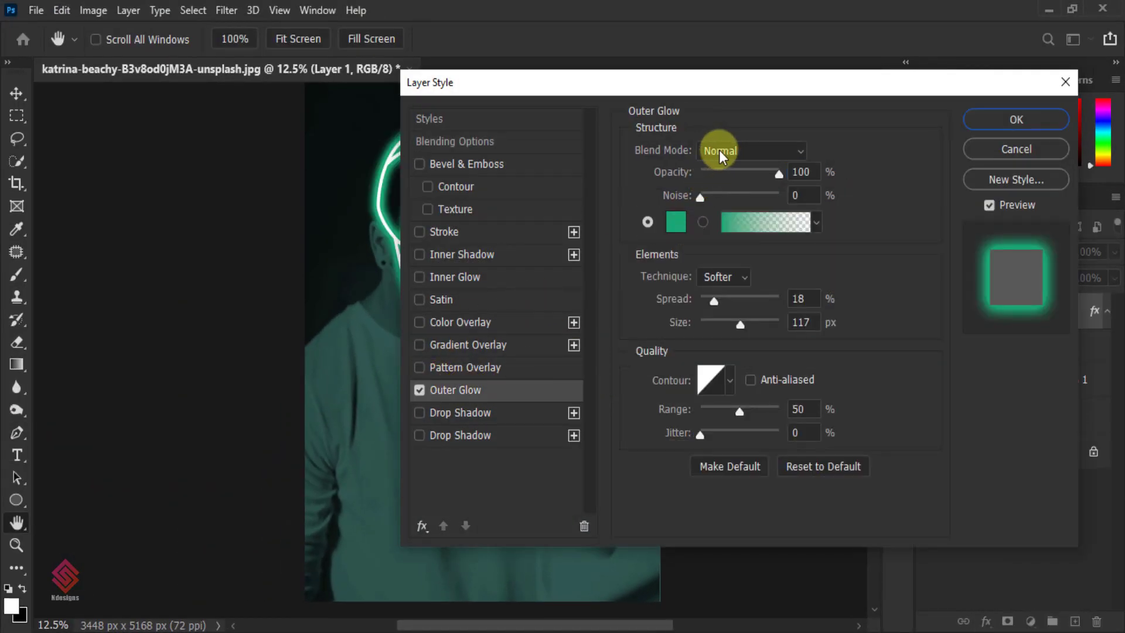
left_click_drag(740, 88, 855, 71)
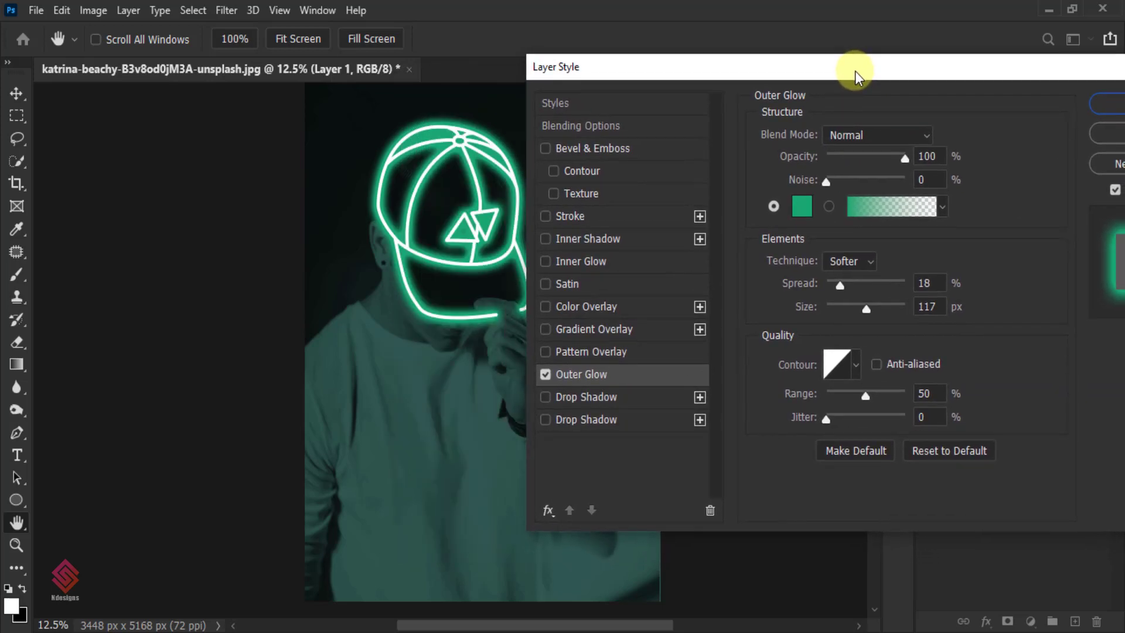
left_click_drag(541, 624, 603, 625)
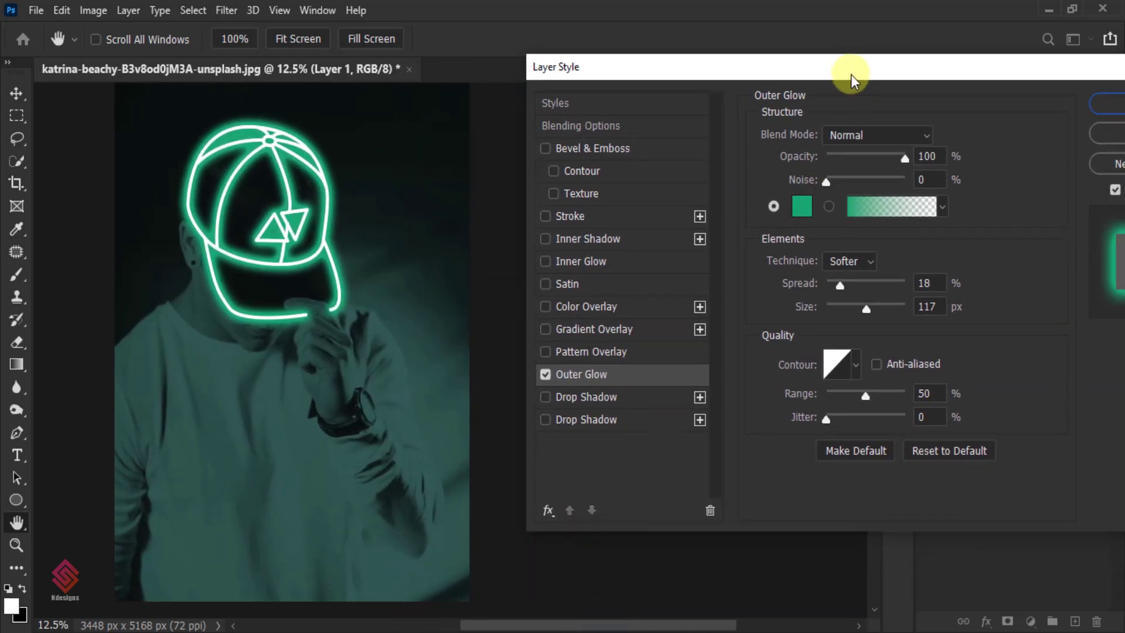
left_click_drag(851, 75, 751, 82)
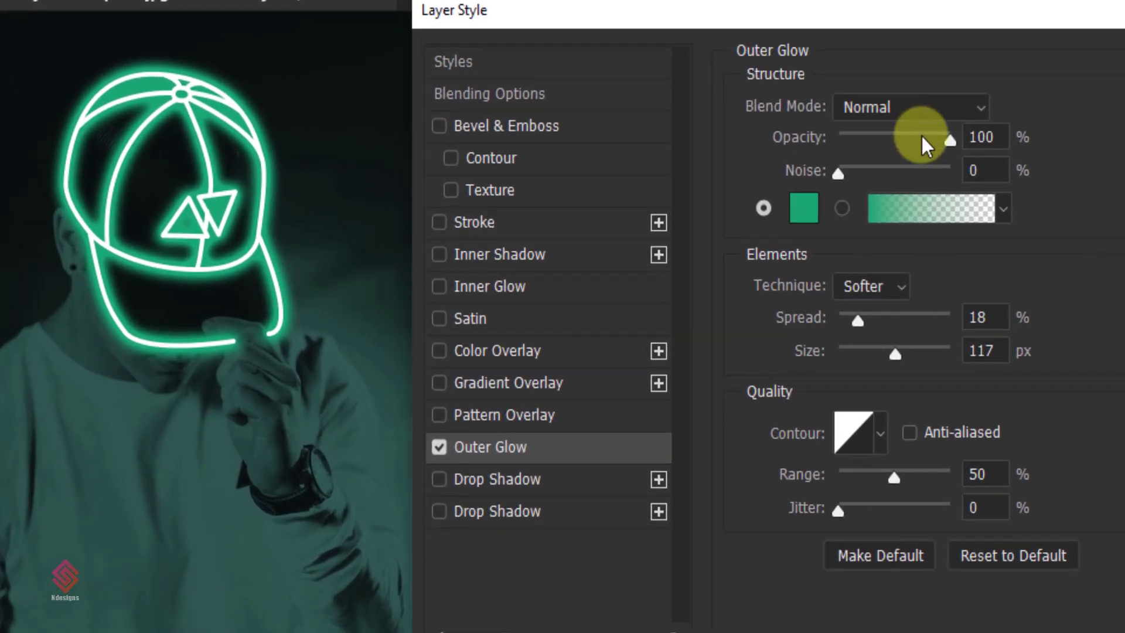
Apply the Outer Glow with colour 1ba774, opacity 100%, noise 0%, spread 18%, size 117 px, range 50% and jitter 0%
left_click(838, 173)
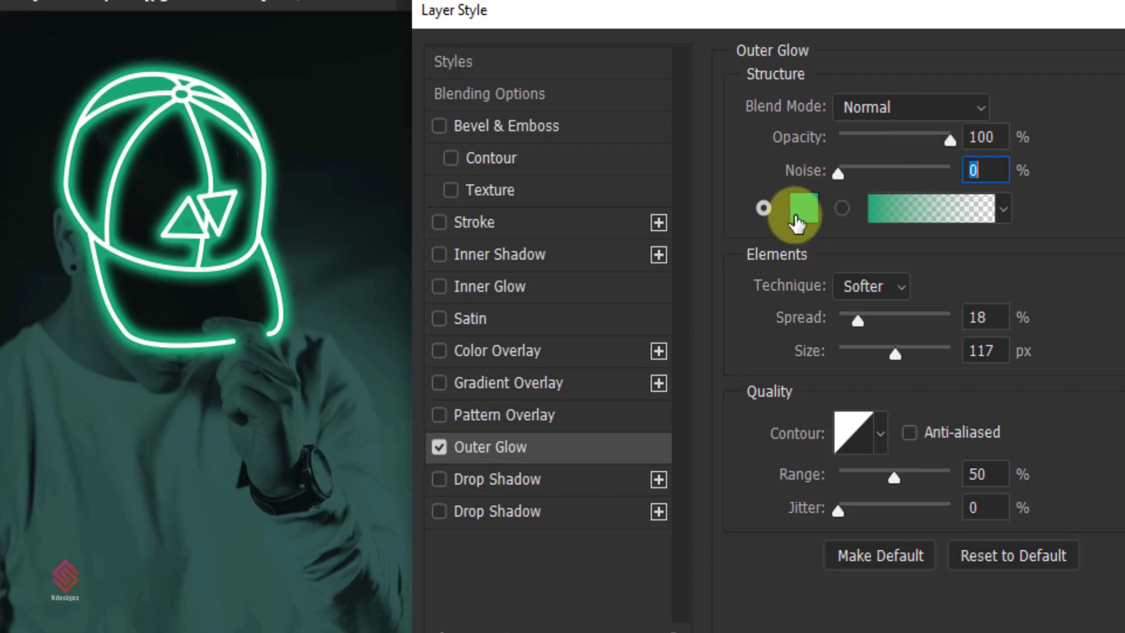
left_click(802, 211)
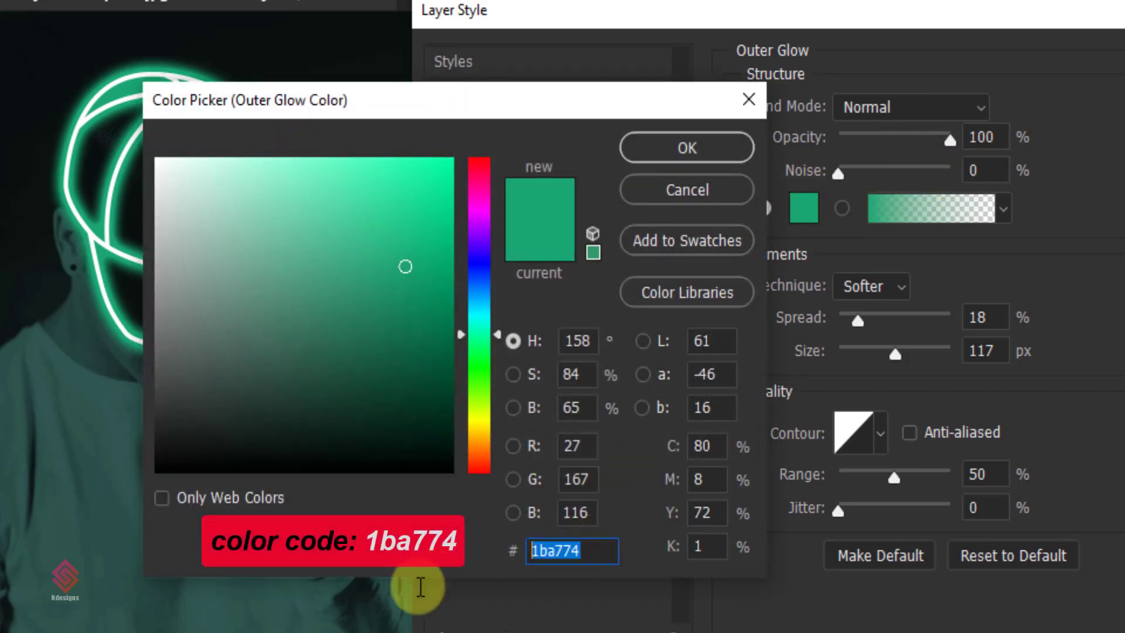
left_click(702, 152)
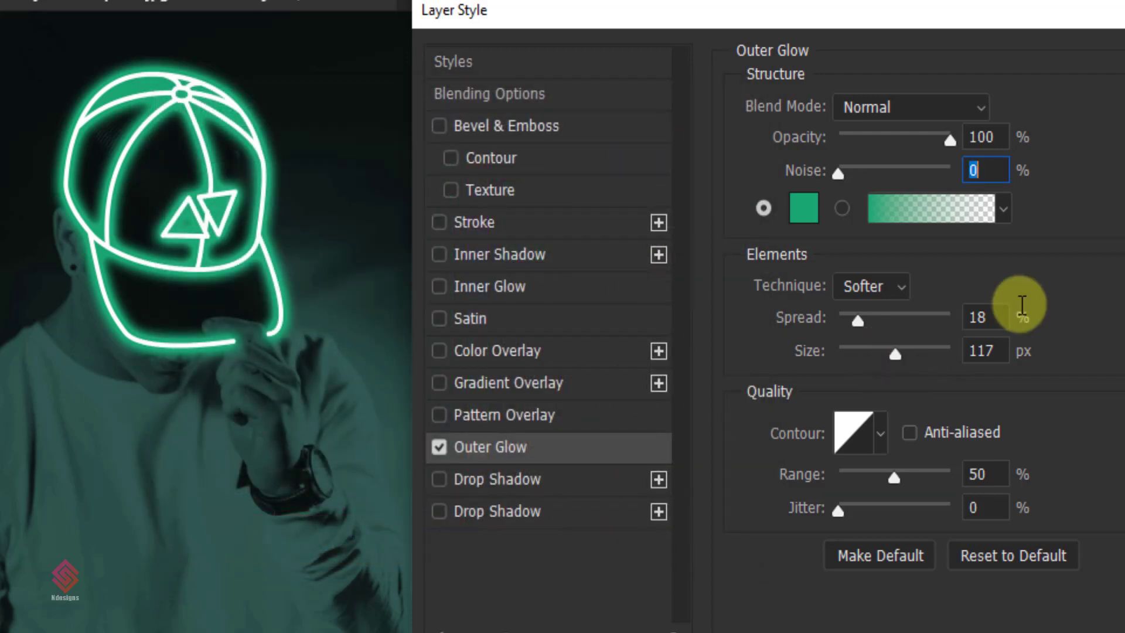
left_click_drag(1000, 319, 947, 319)
left_click_drag(999, 353, 948, 354)
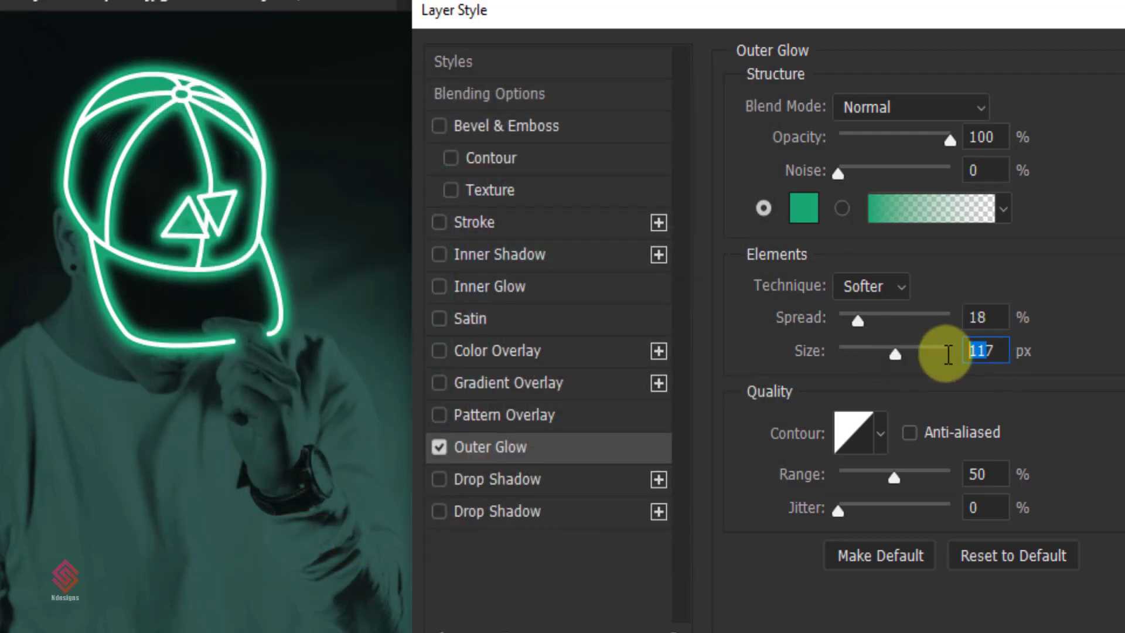
left_click_drag(984, 472, 937, 511)
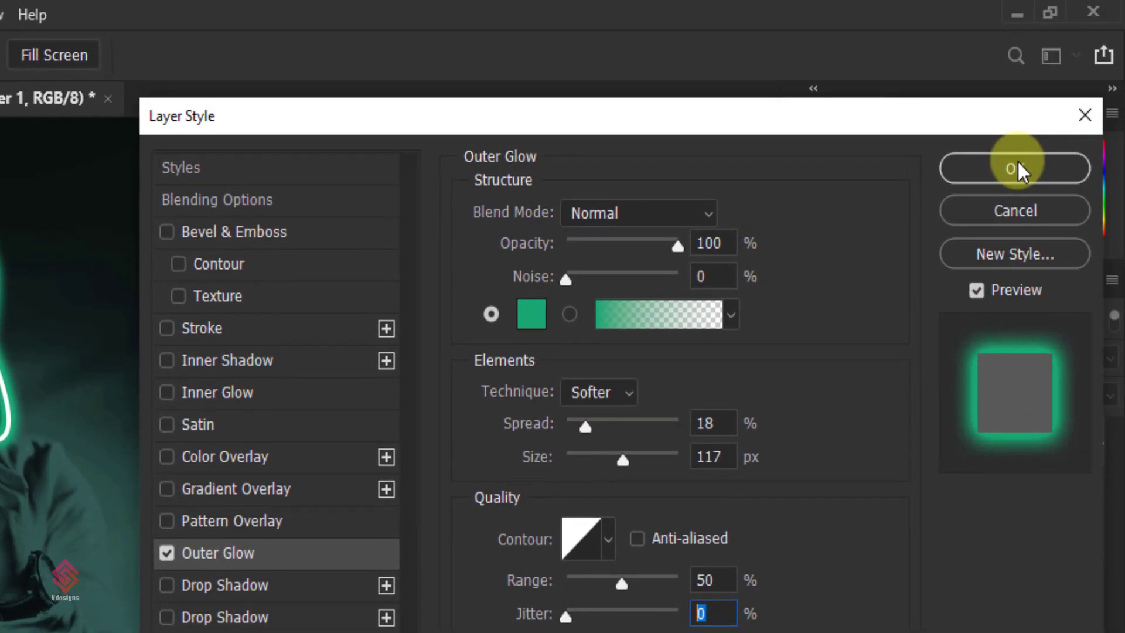
left_click(1022, 154)
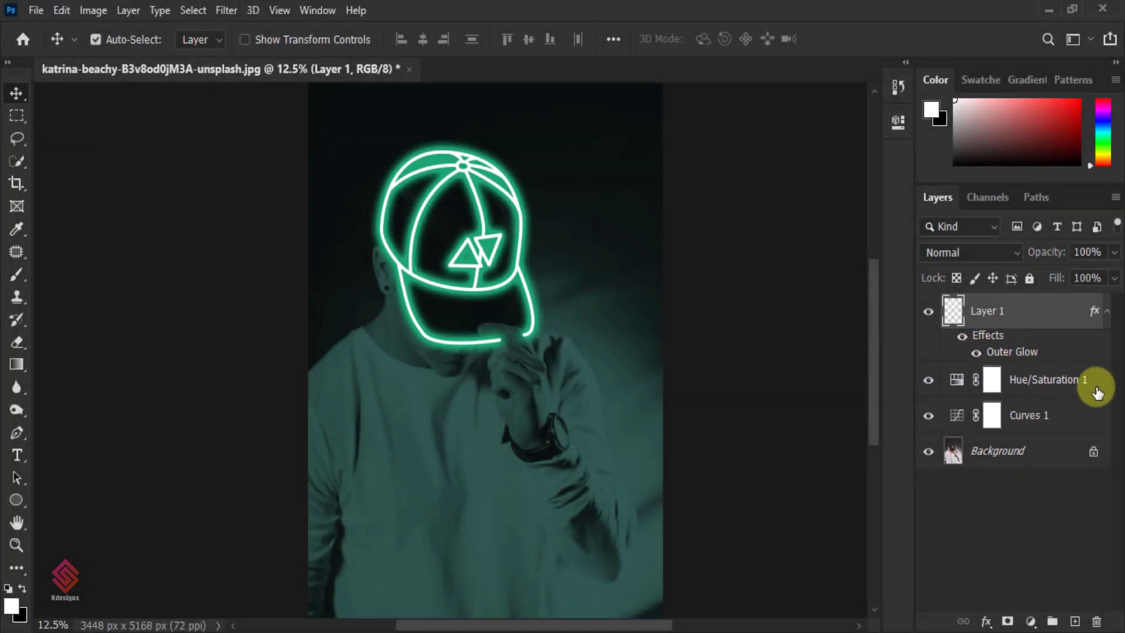
Add a new layer directly above Hue/Saturation 1 and set its blend mode to Linear Dodge (Add)
left_click(1097, 382)
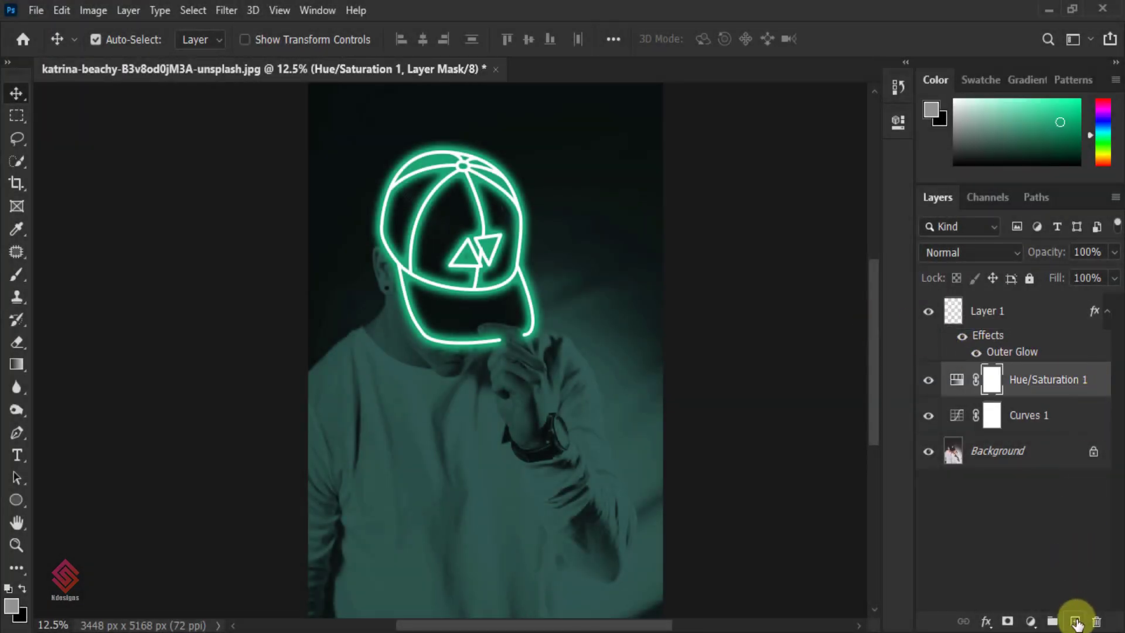
left_click(1076, 621)
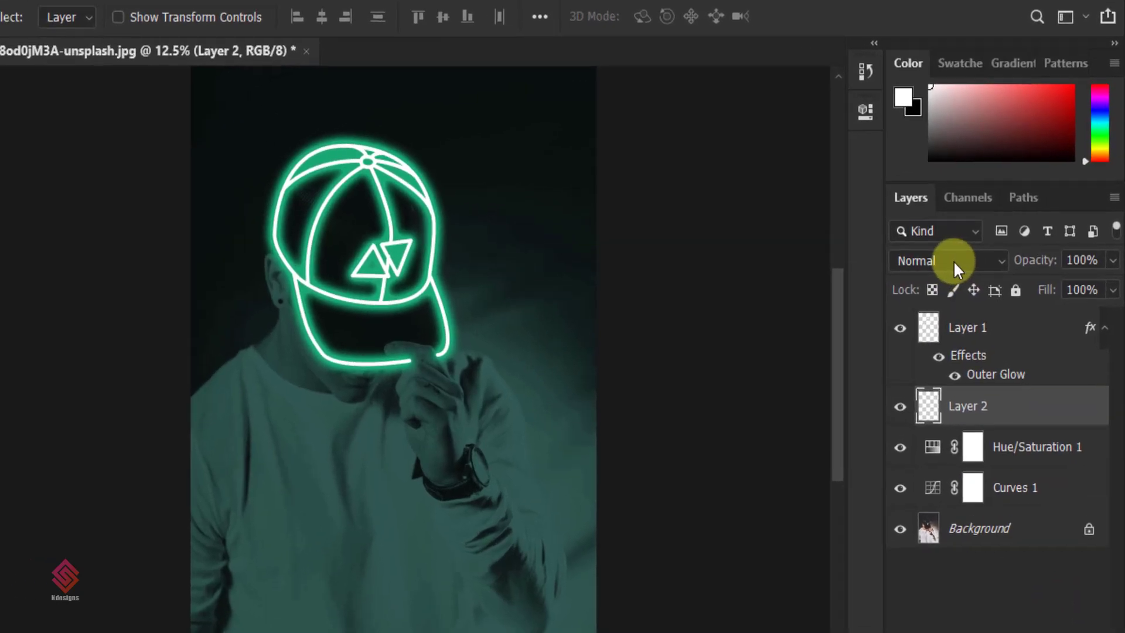
left_click(954, 260)
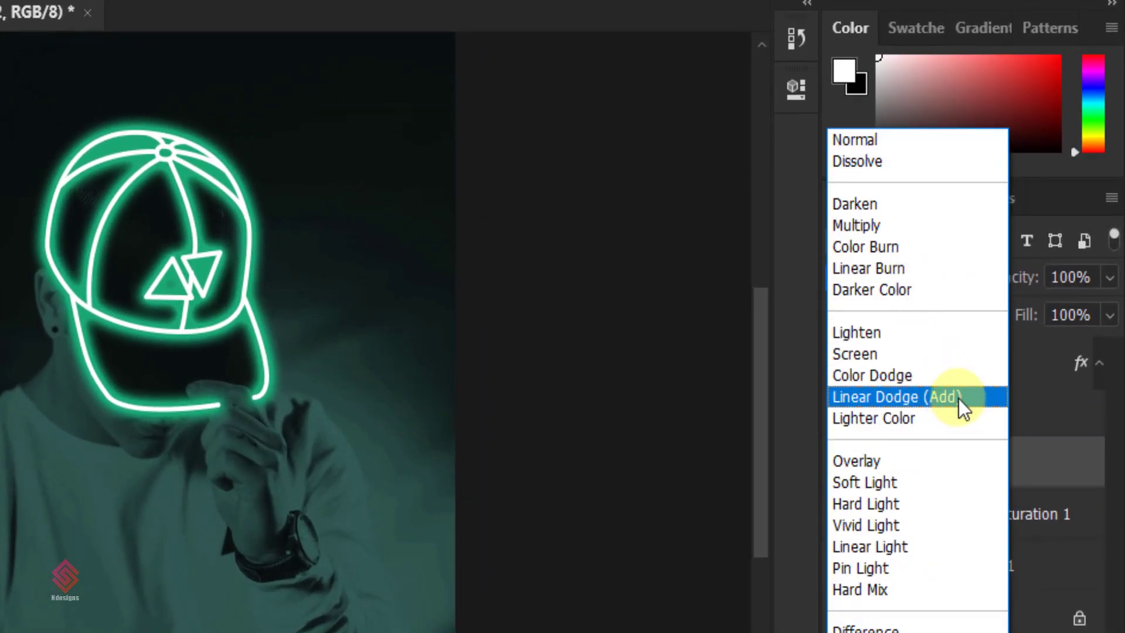
left_click(959, 397)
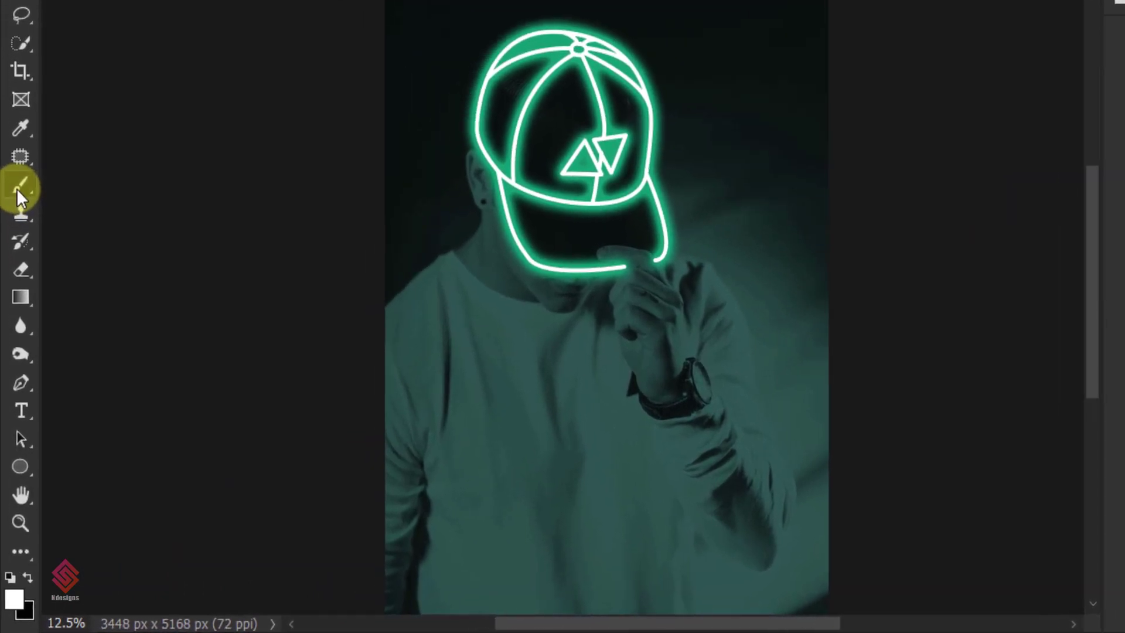
Activate the Brush tool and set the foreground colour to 1ba774
left_click(17, 271)
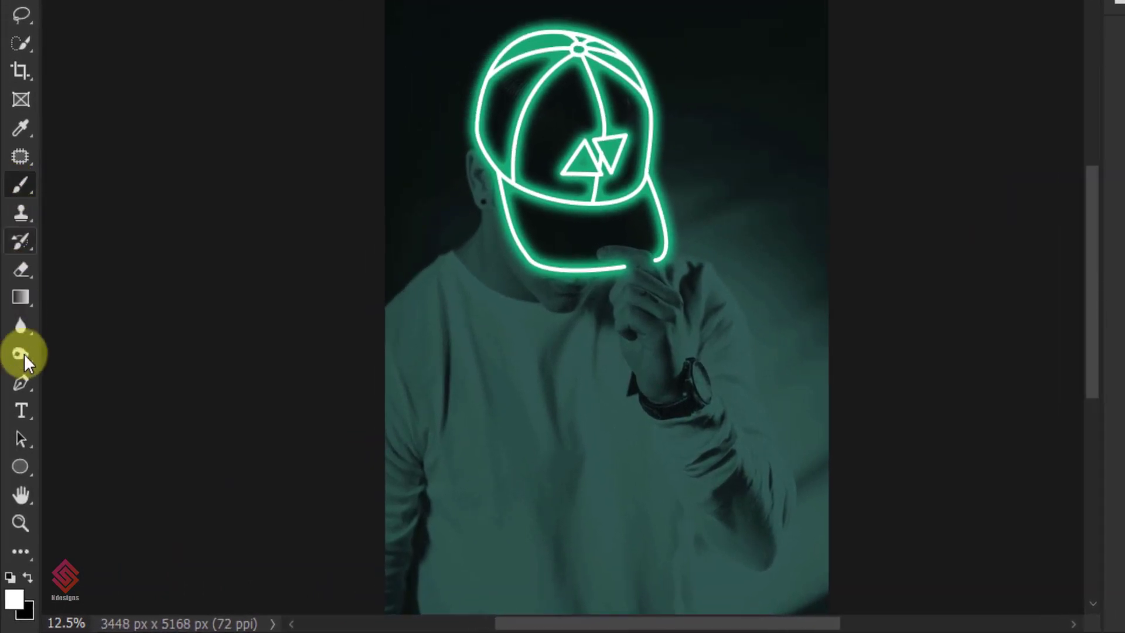
left_click(15, 604)
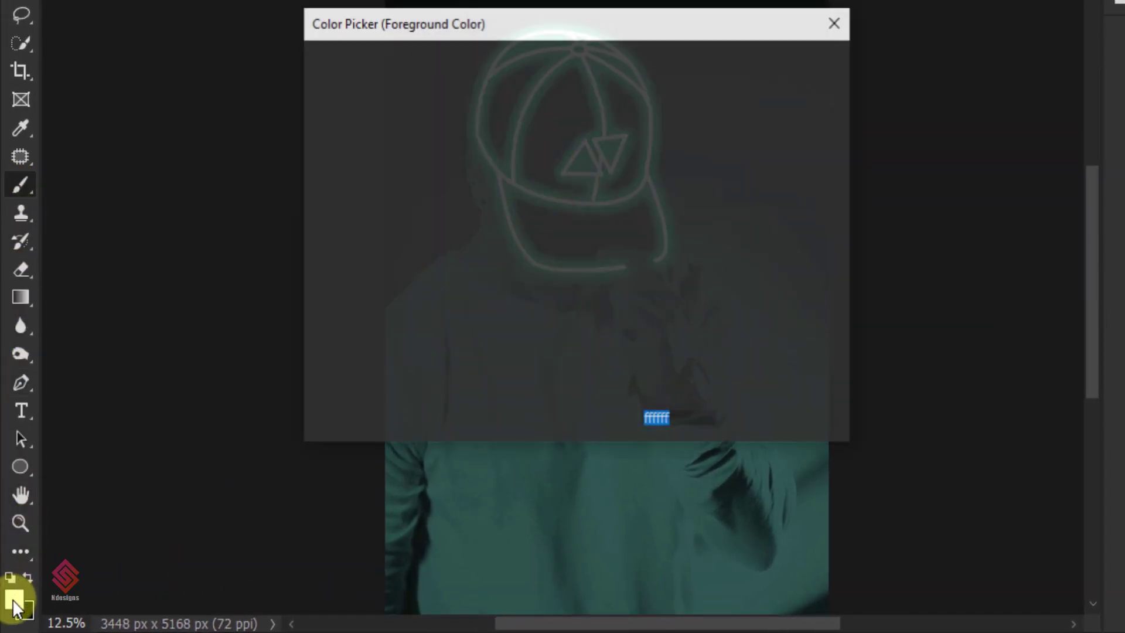
left_click(655, 417)
type("1ba774")
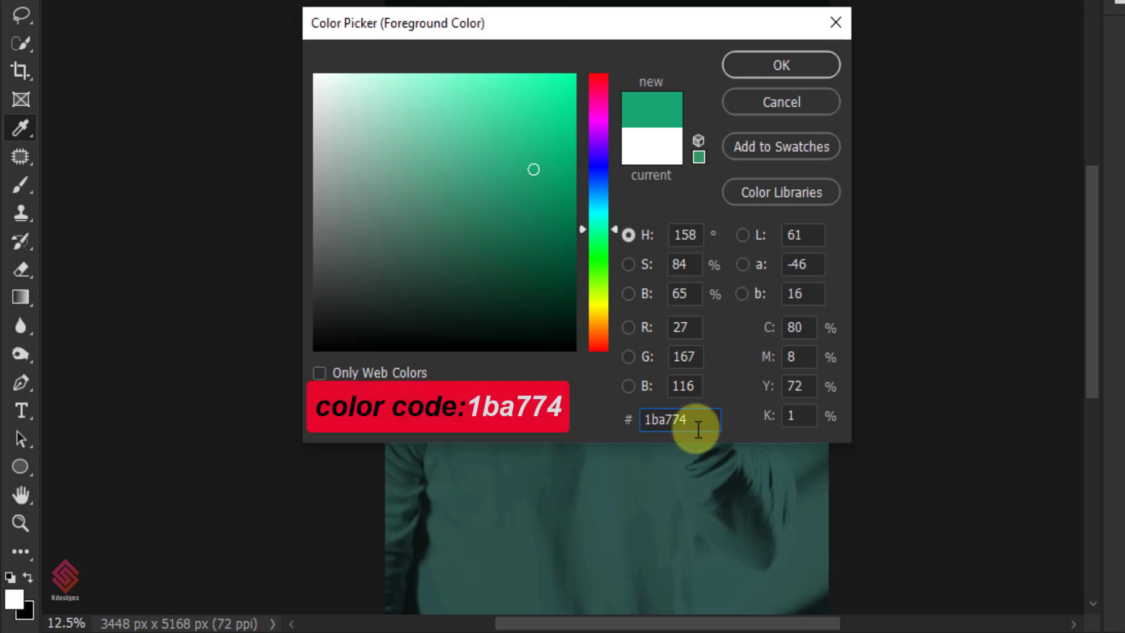
left_click_drag(684, 420, 612, 415)
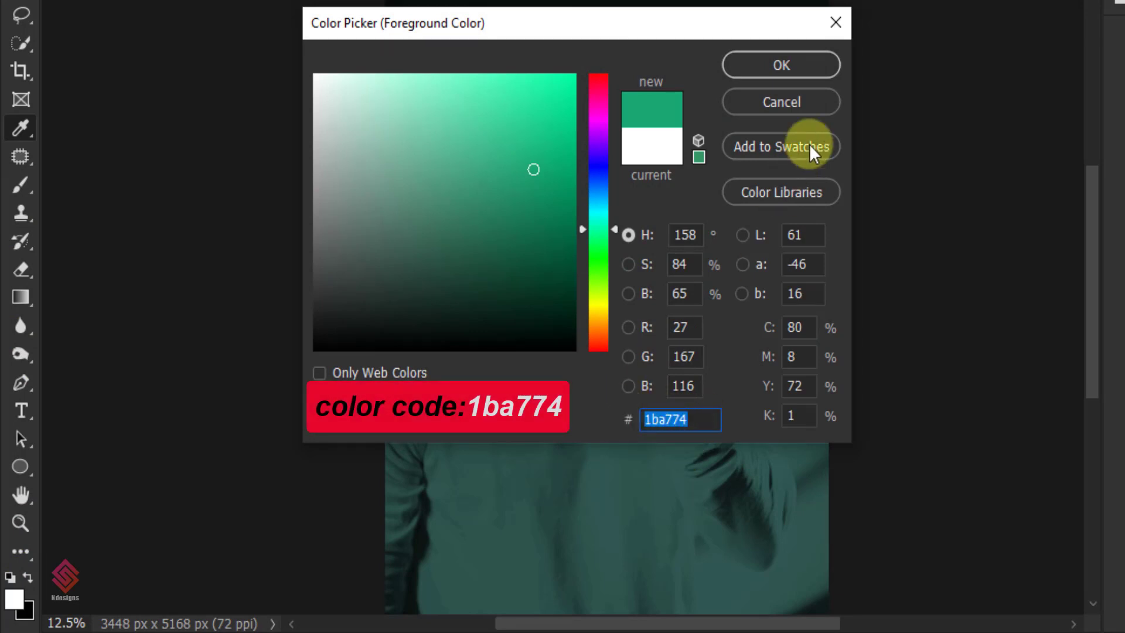
left_click(800, 67)
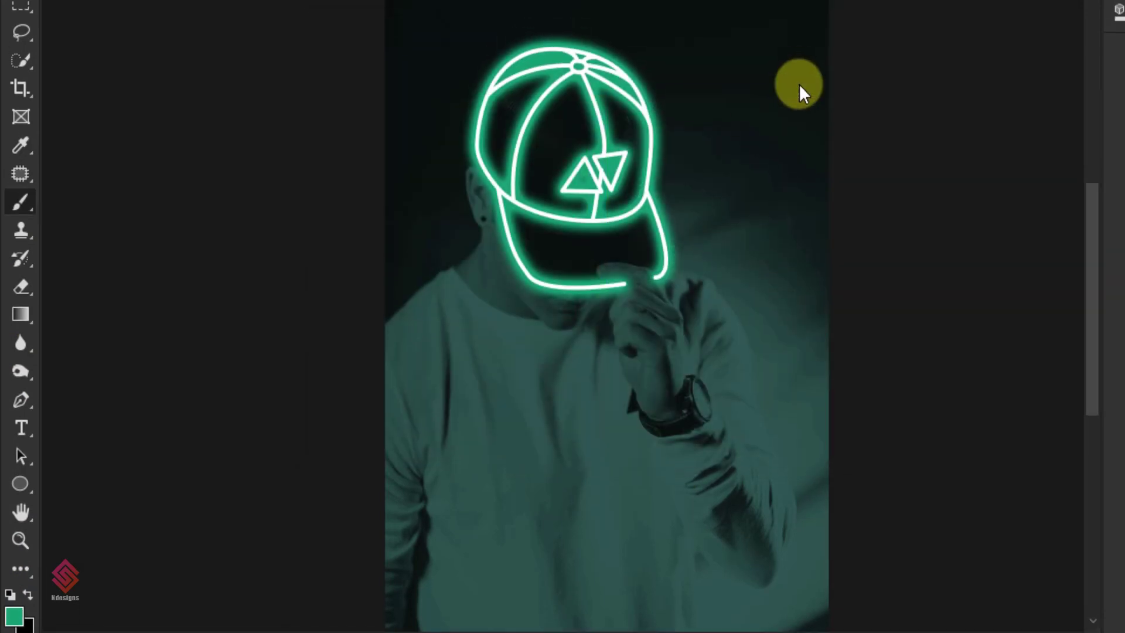
Choose the Soft Round brush and lower its opacity to 21%
left_click(149, 25)
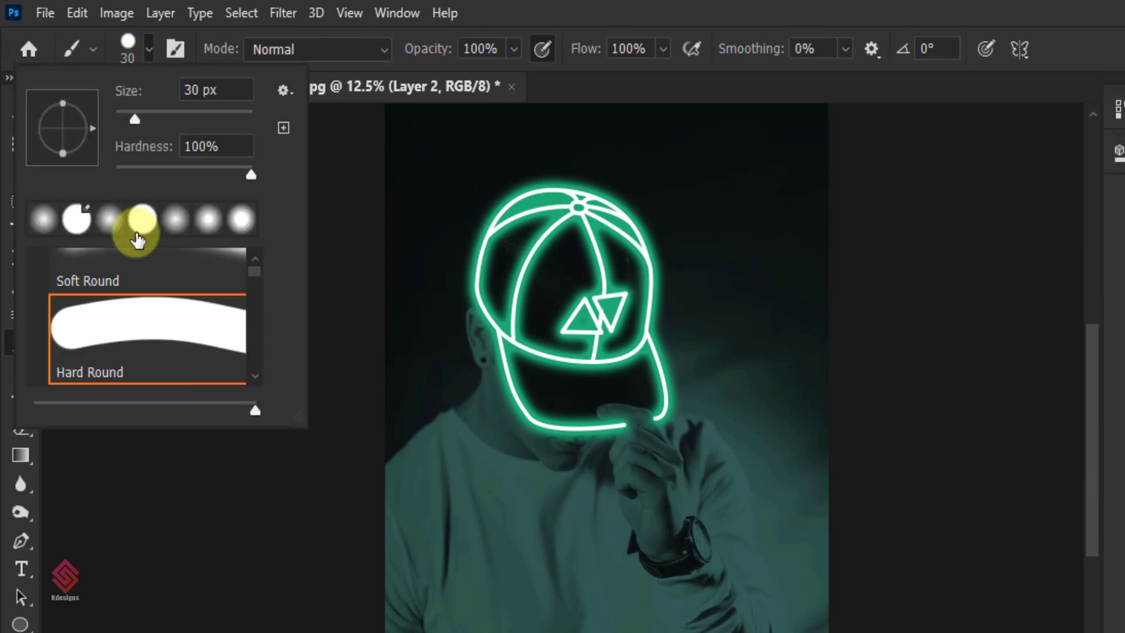
left_click(127, 273)
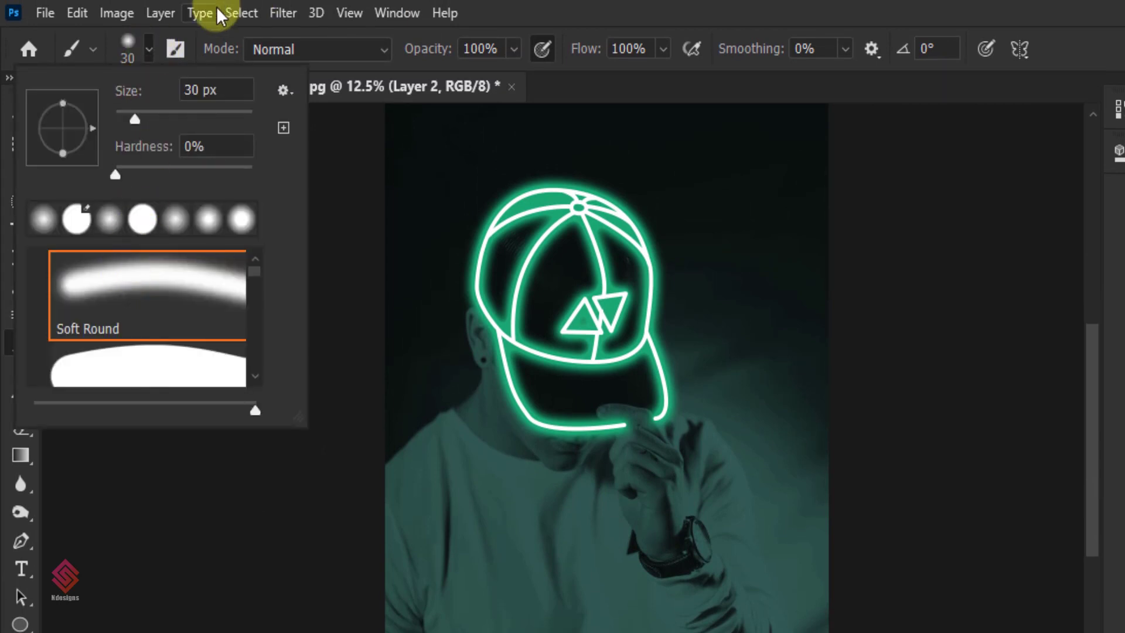
left_click(145, 43)
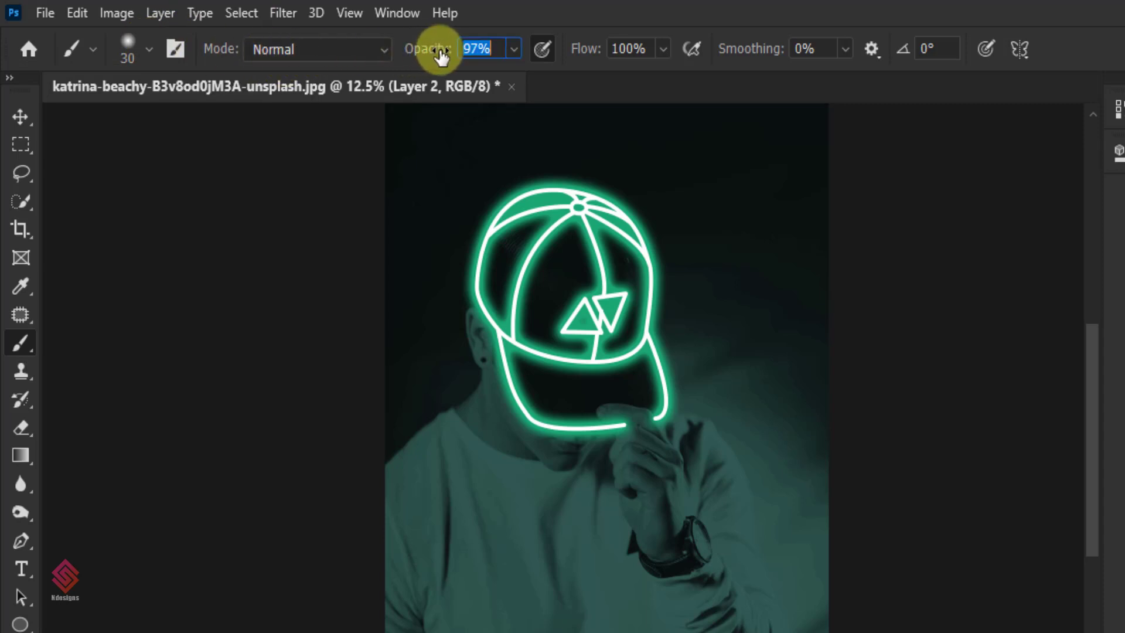
left_click_drag(440, 55, 382, 56)
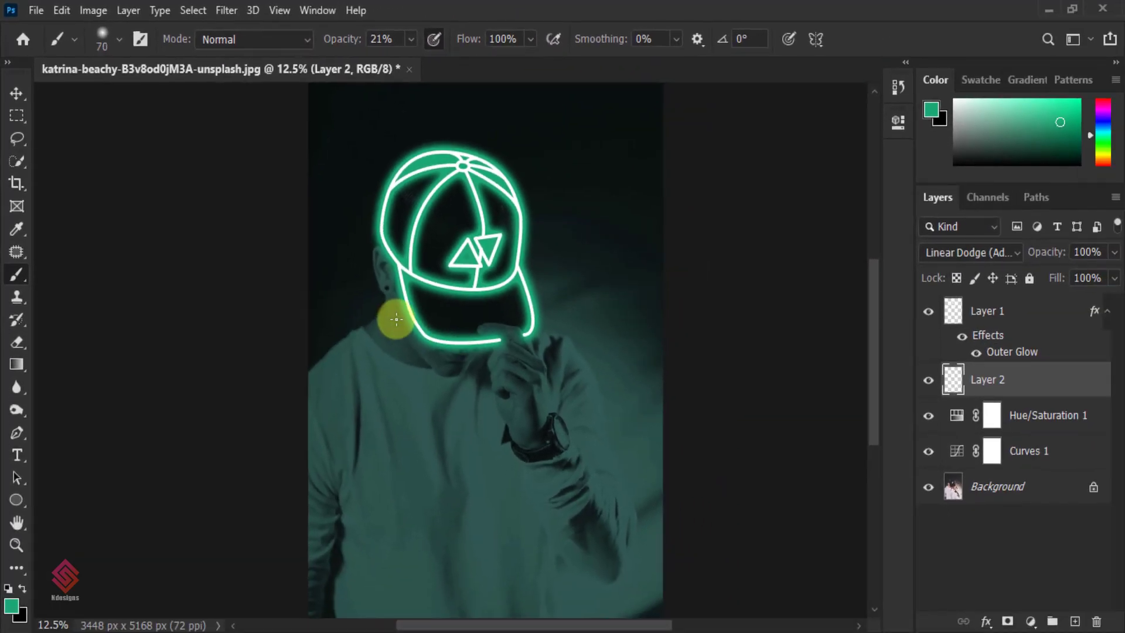
Enlarge the brush and paint soft green light on Layer 2 over the face, hand and shoulder near the brim
key("bracketright")
key("bracketright")
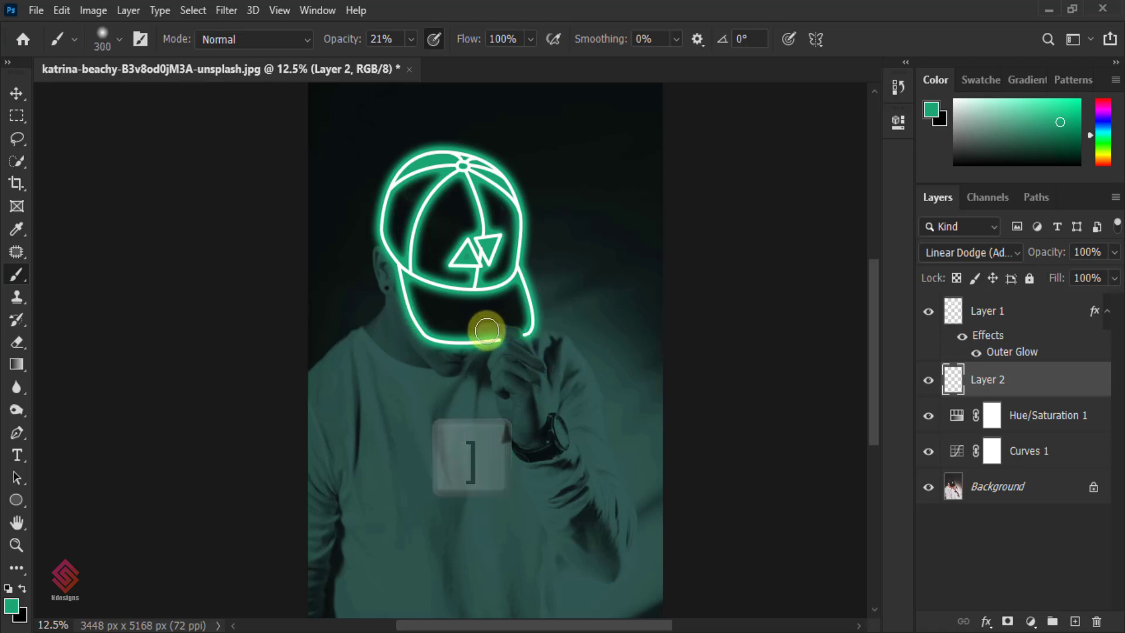
key("bracketright")
left_click_drag(487, 331, 510, 332)
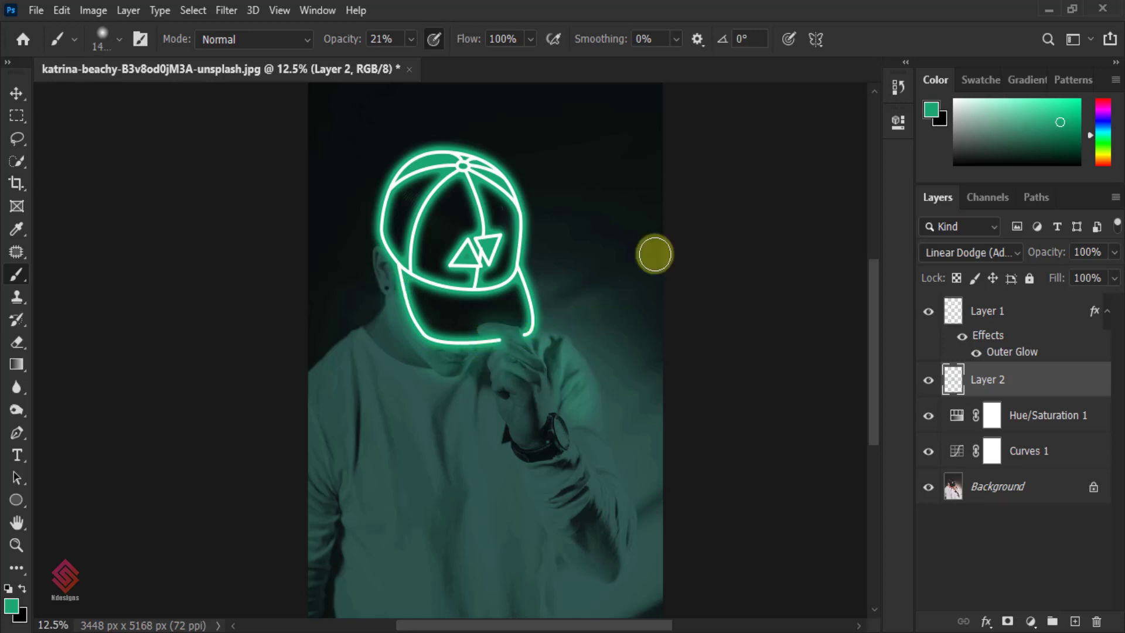
Enlarge the brush and paint soft green light on Layer 2 inside the cap, around it and on the upper chest
key("bracketright")
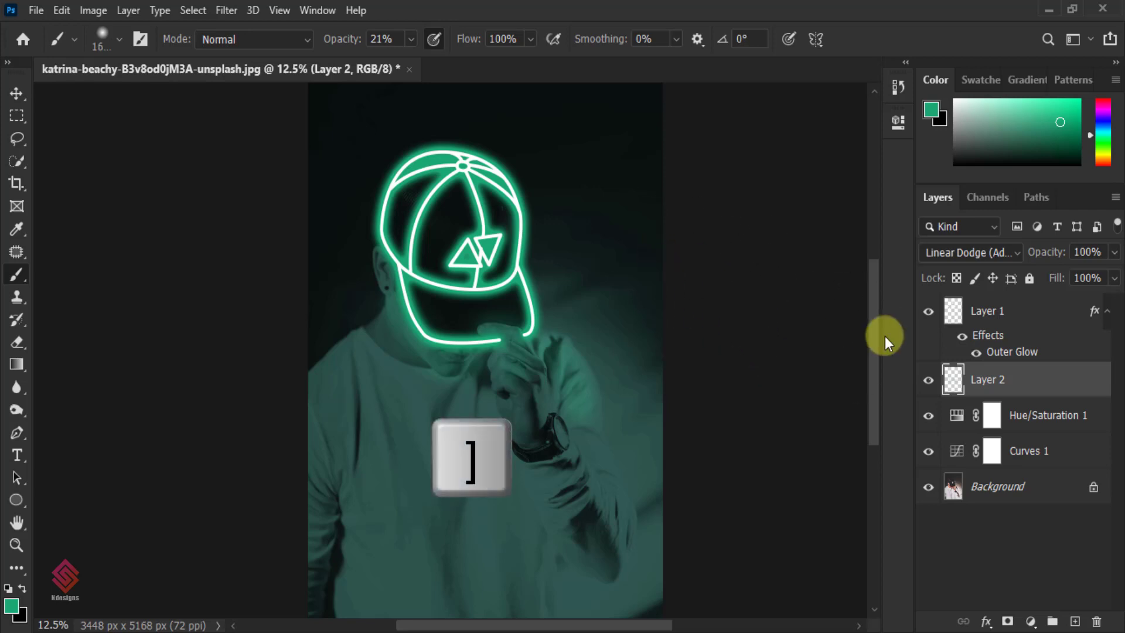
left_click_drag(873, 340, 873, 321)
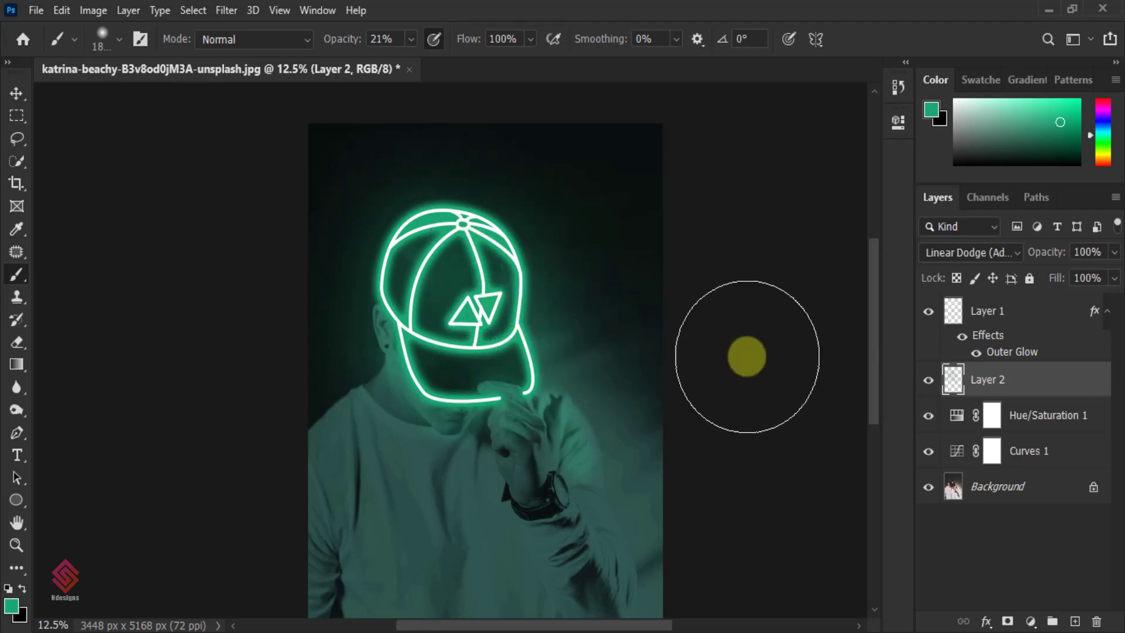
left_click_drag(877, 346, 878, 374)
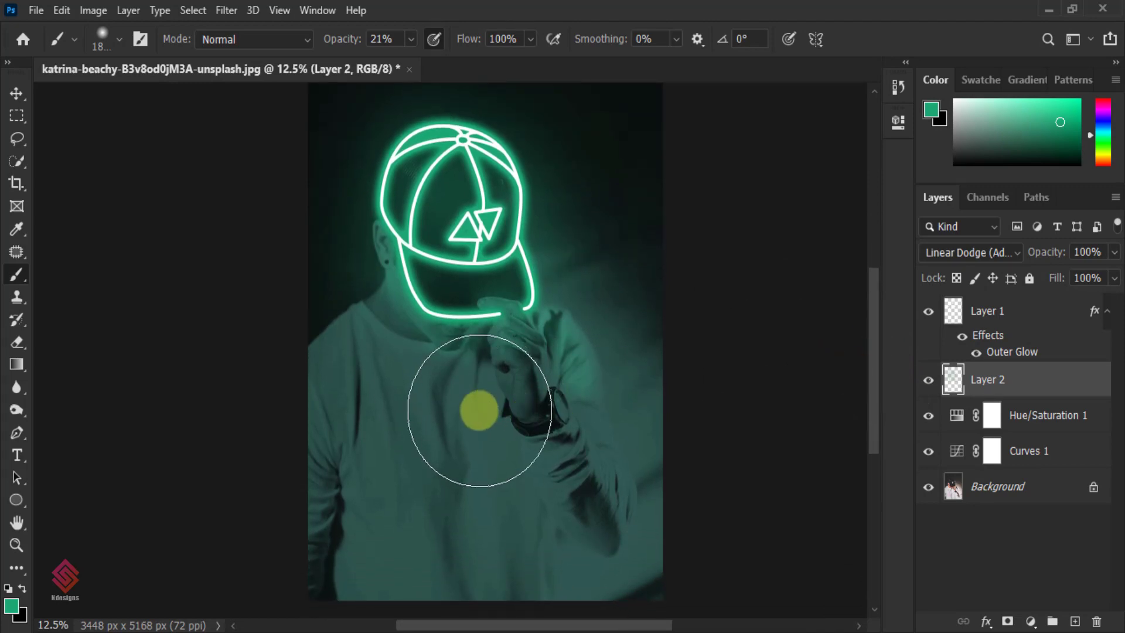
key("bracketleft")
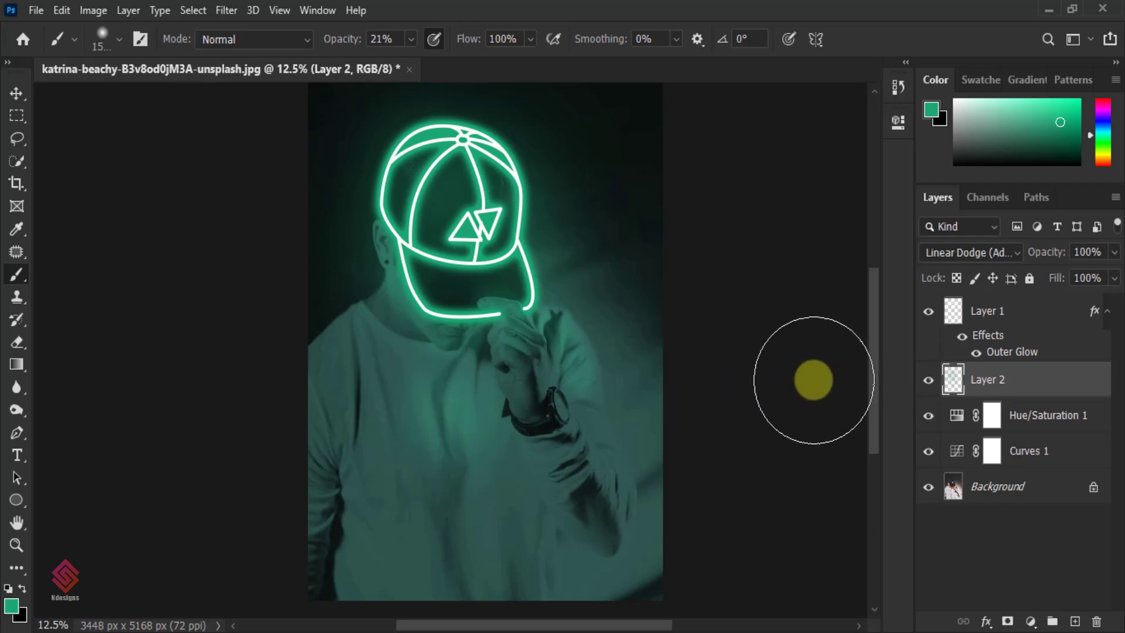
Paint more soft green light over the neck, the shoulders and the chest of the shirt
key("ctrl+minus")
key("ctrl+minus")
key("ctrl+equal")
key("ctrl+equal")
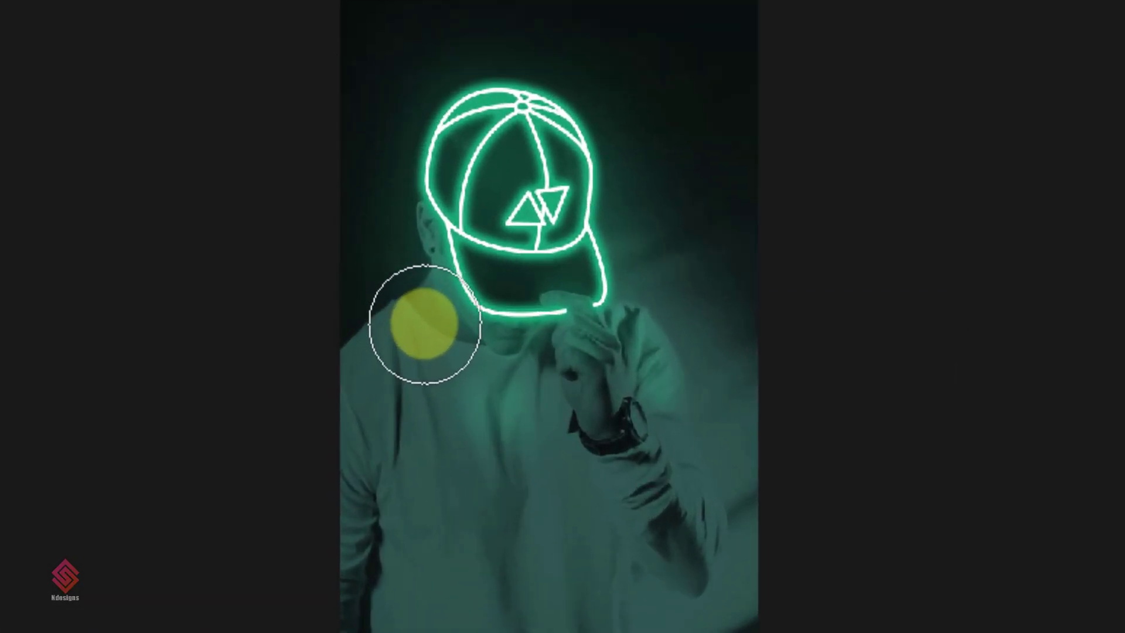
mouse_move(424, 324)
left_mouse_down()
mouse_move(484, 389)
mouse_move(485, 454)
mouse_move(427, 373)
mouse_move(774, 476)
mouse_move(567, 342)
mouse_move(578, 318)
mouse_move(569, 300)
mouse_move(720, 388)
left_mouse_up()
key("bracketleft")
key("bracketleft")
key("bracketleft")
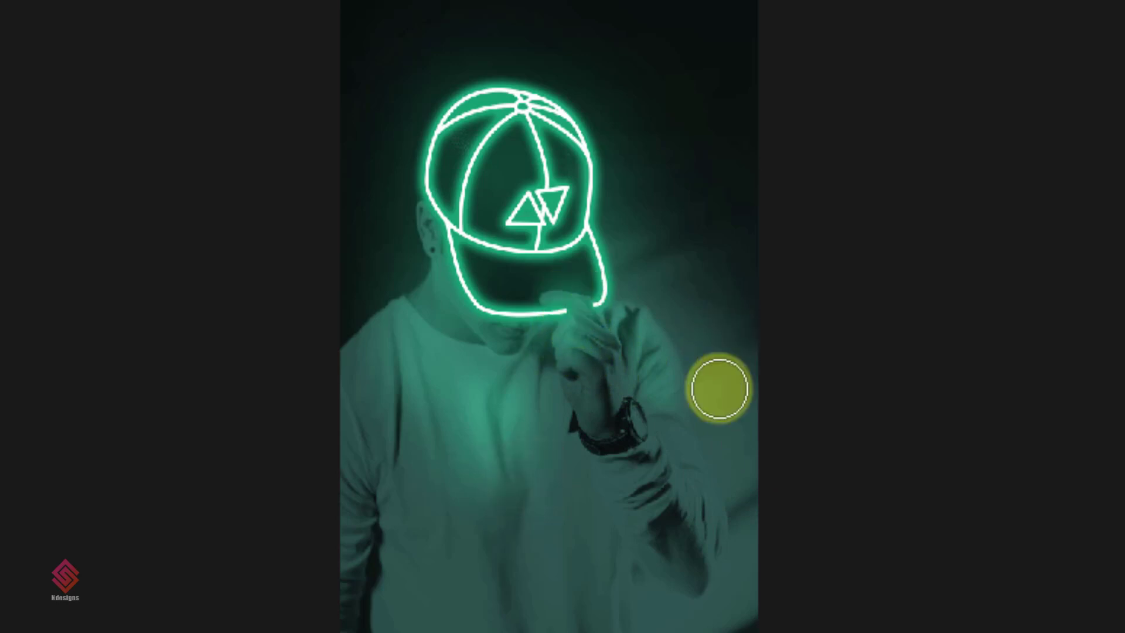
Enlarge the brush again and paint green light over the raised hand, the shoulder beside it and the nearby shirt
key("bracketright")
key("bracketright")
key("bracketright")
key("bracketright")
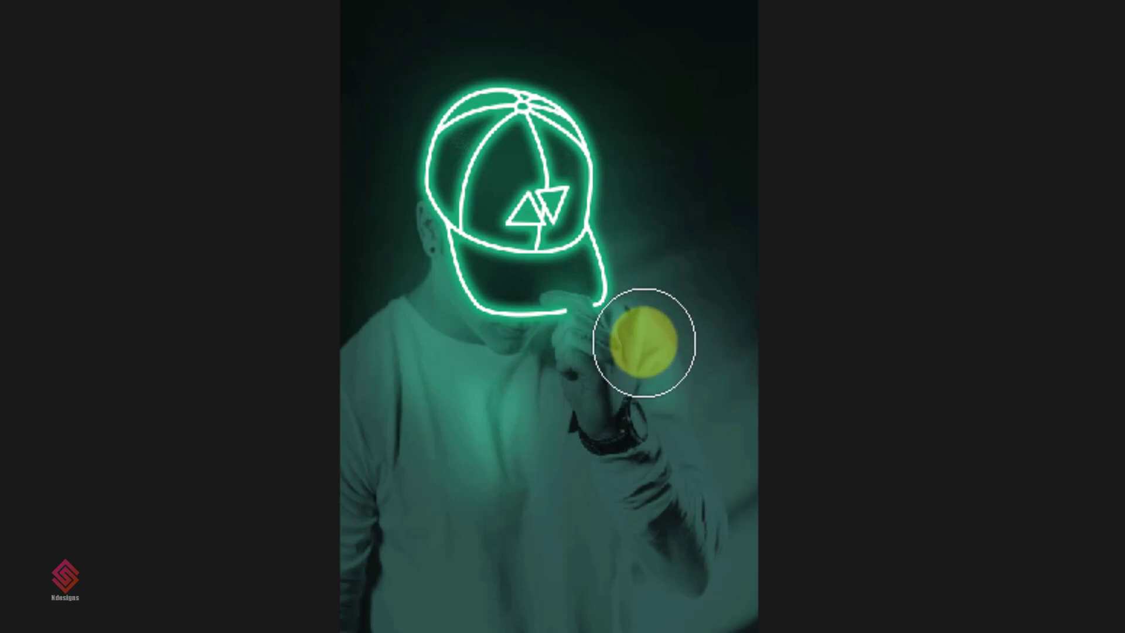
left_click(646, 338)
mouse_move(645, 338)
left_mouse_down()
mouse_move(742, 382)
mouse_move(769, 538)
mouse_move(733, 632)
mouse_move(529, 471)
mouse_move(537, 397)
left_mouse_up()
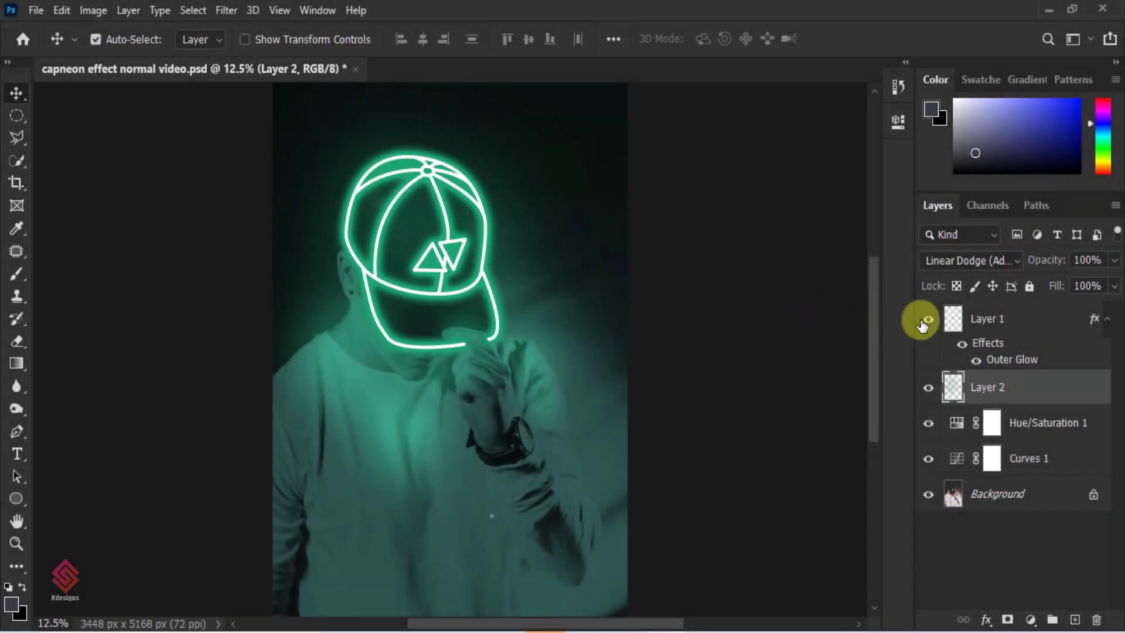
Check the neon outline by toggling Layer 1's visibility, and add a layer mask to Layer 1
left_click(927, 322)
left_click(926, 321)
left_click(1029, 322)
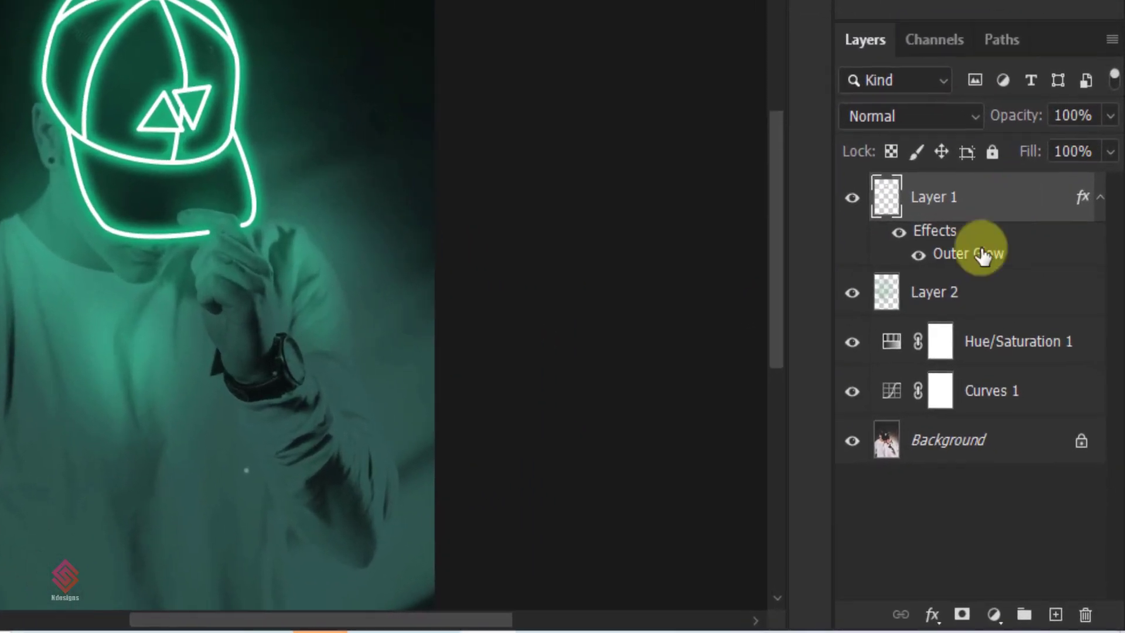
left_click(961, 614)
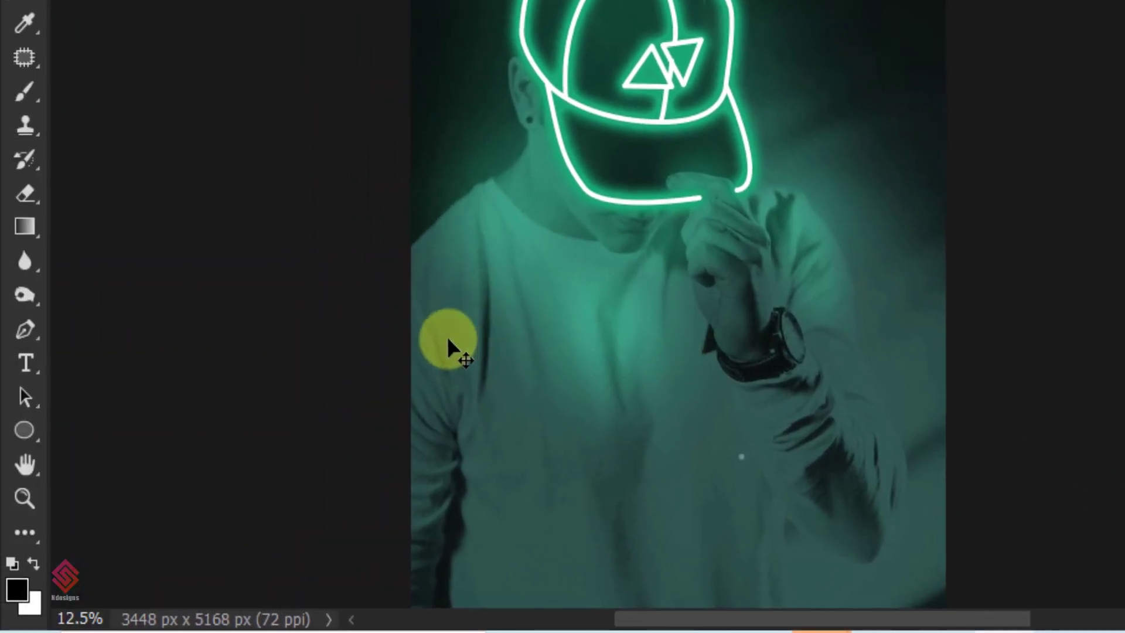
Set up a 40 px Soft Round brush with 41% hardness for painting on Layer 1's mask
left_click(27, 96)
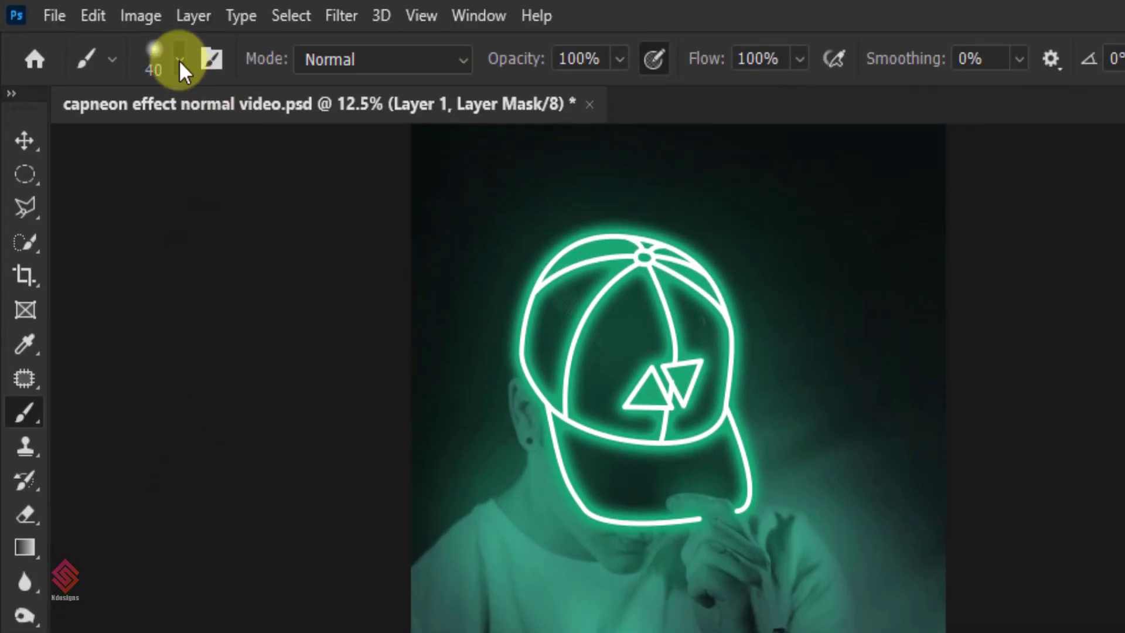
left_click(178, 60)
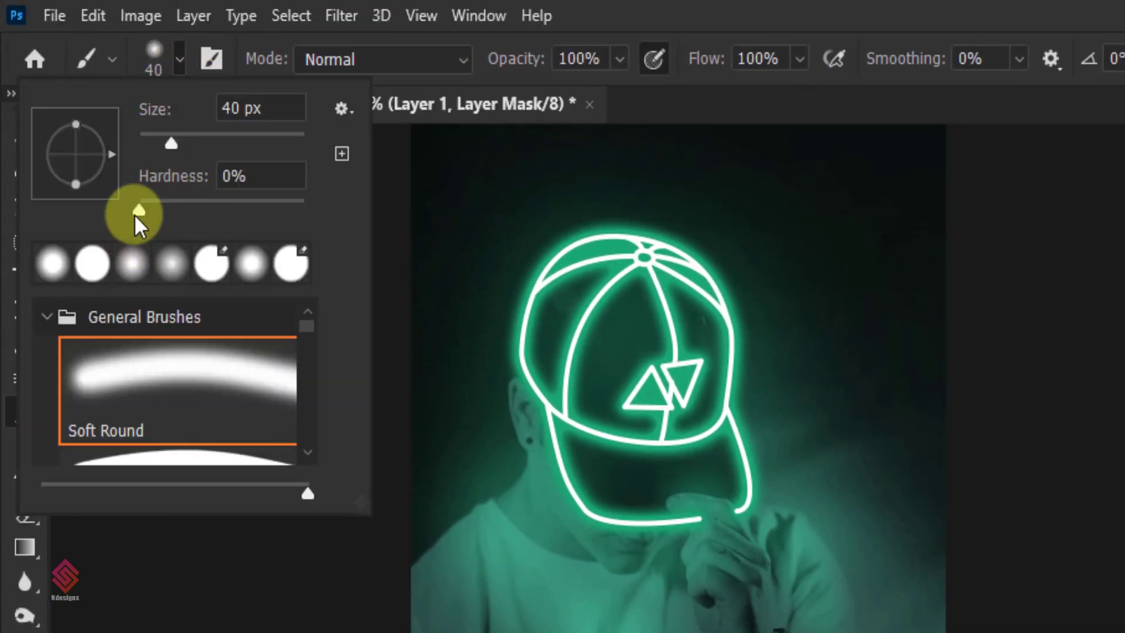
left_click_drag(142, 209, 206, 211)
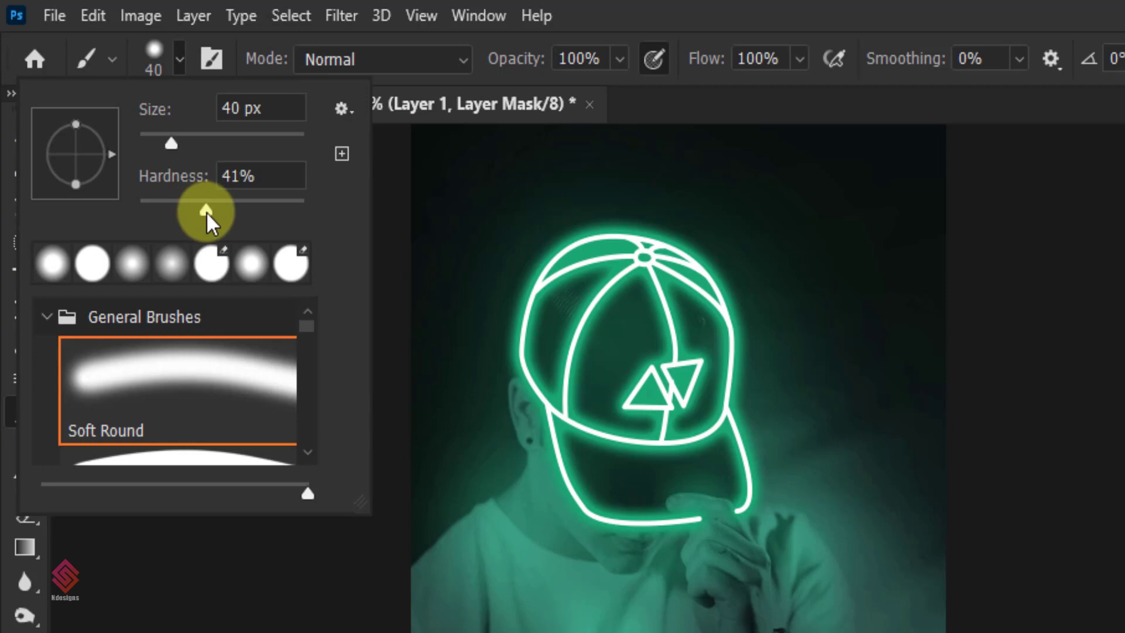
left_click(175, 59)
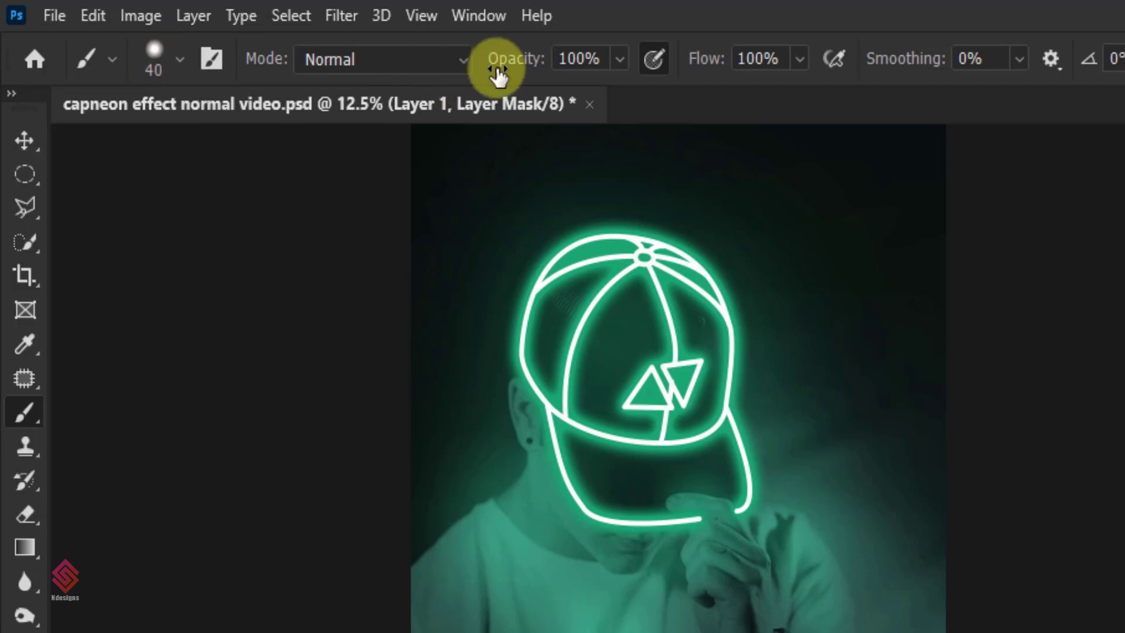
left_click(651, 60)
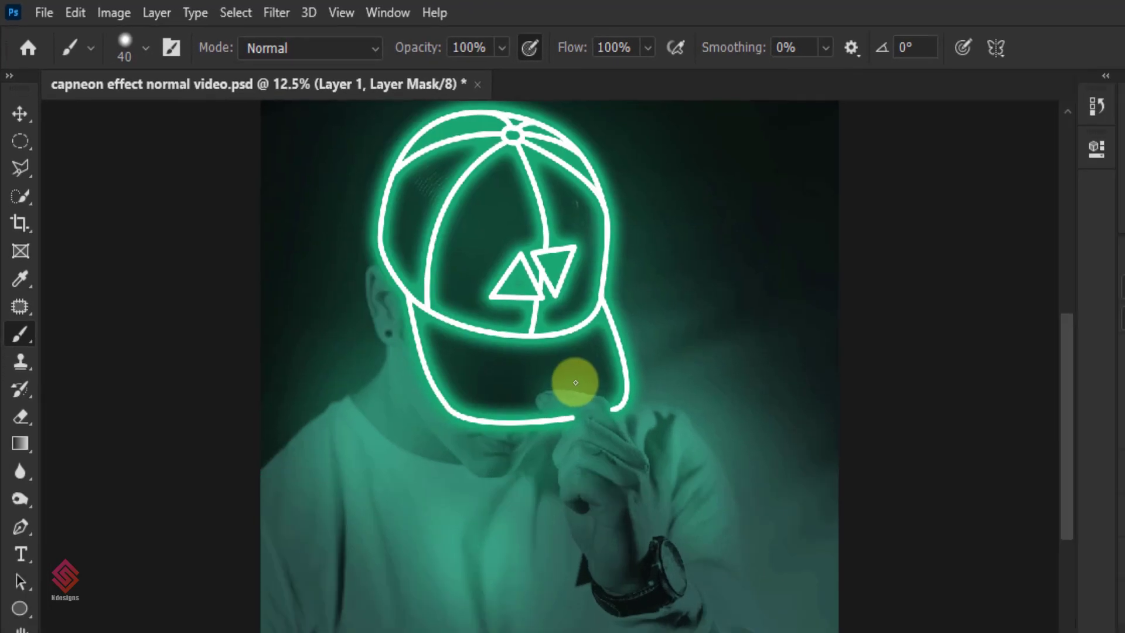
Mask out Layer 1's neon line and glow in black where they overlap the fingers holding the brim
scroll(575, 382, "up", 4)
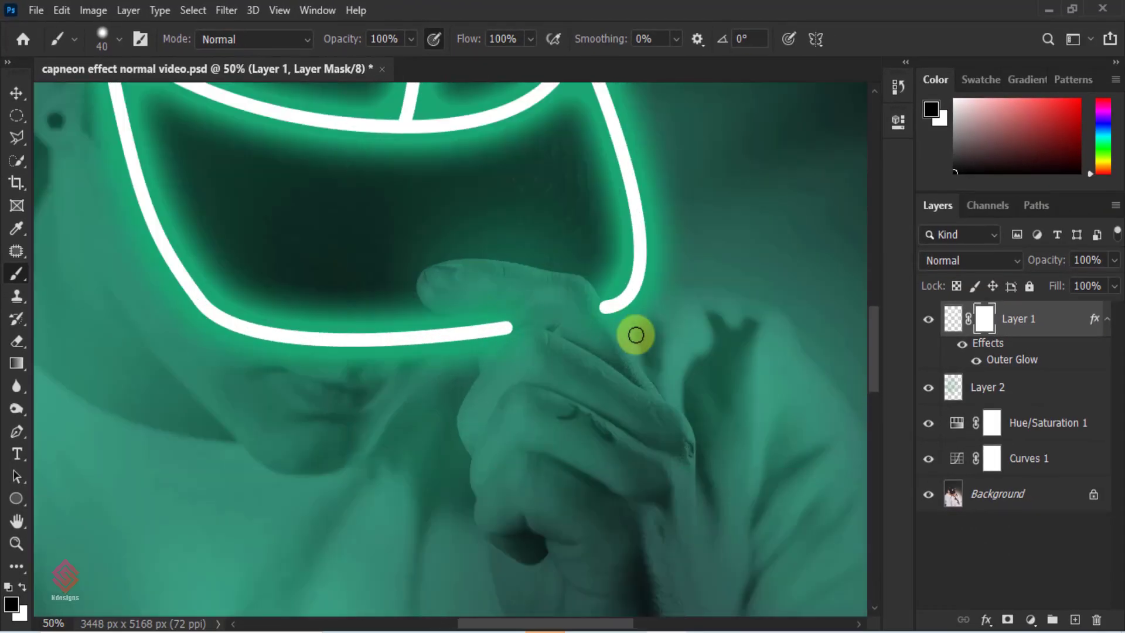
key("ctrl+plus")
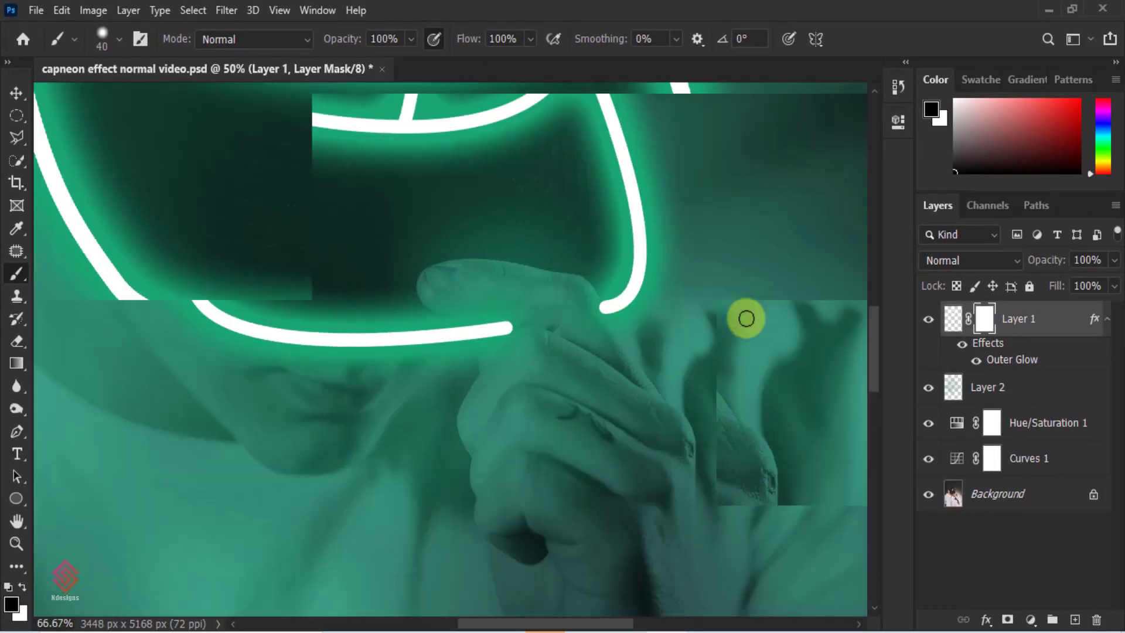
left_click_drag(873, 352, 874, 346)
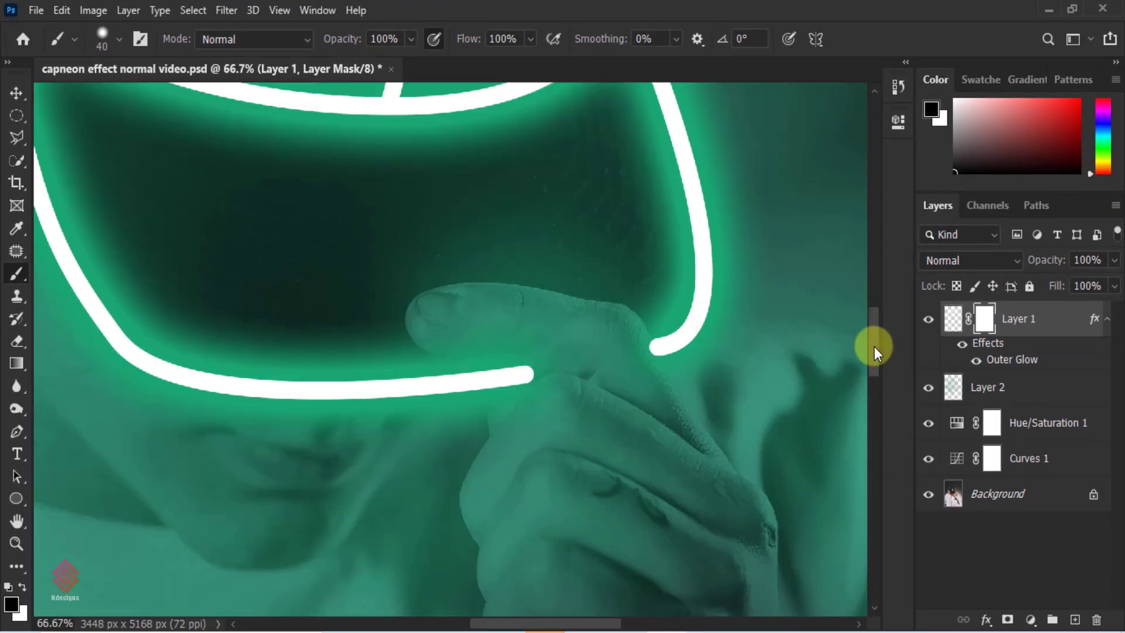
key("ctrl+plus")
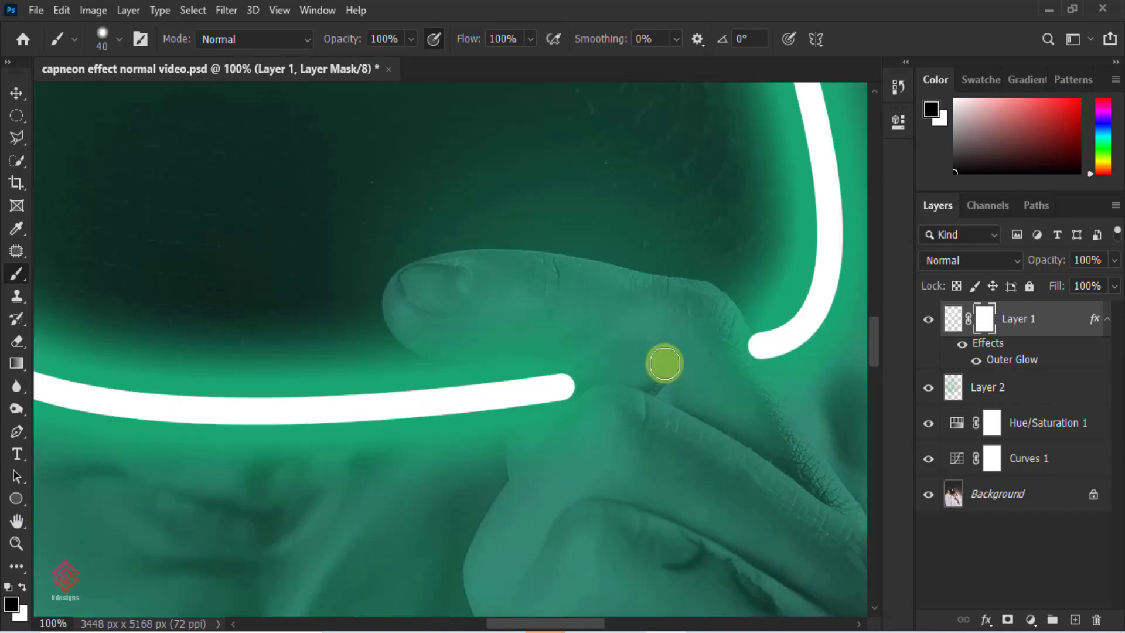
left_click_drag(518, 624, 539, 624)
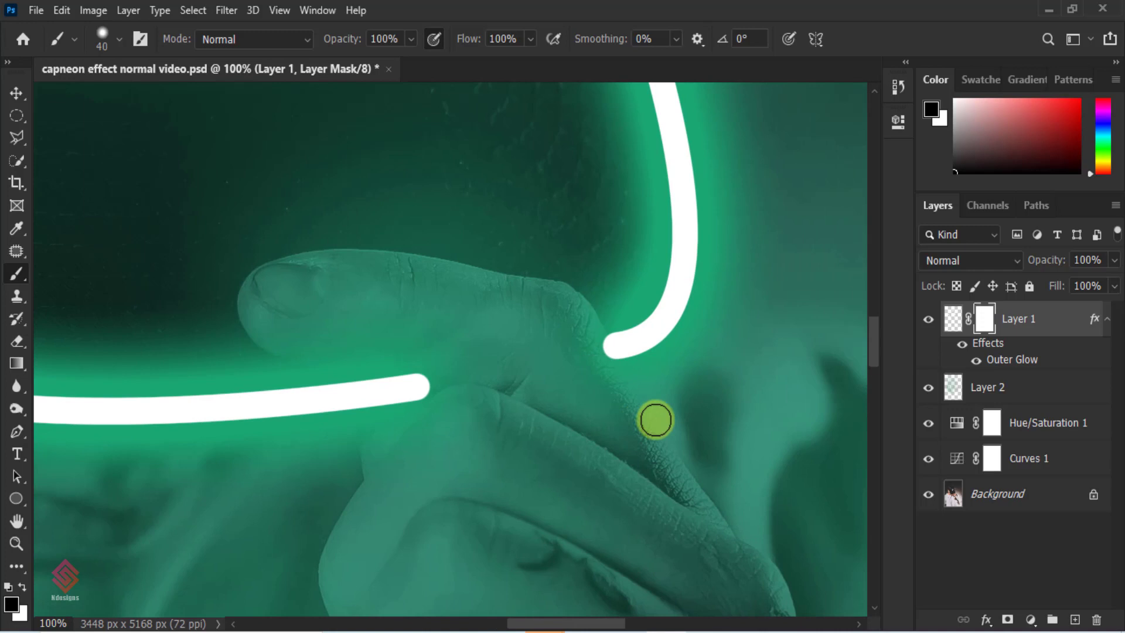
key("ctrl+minus")
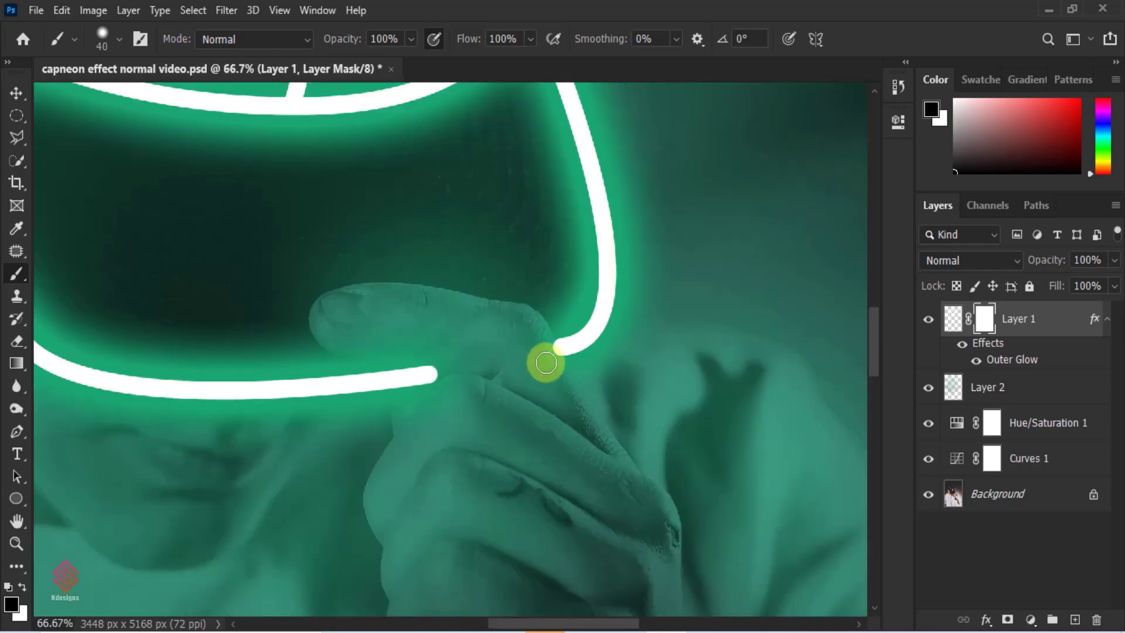